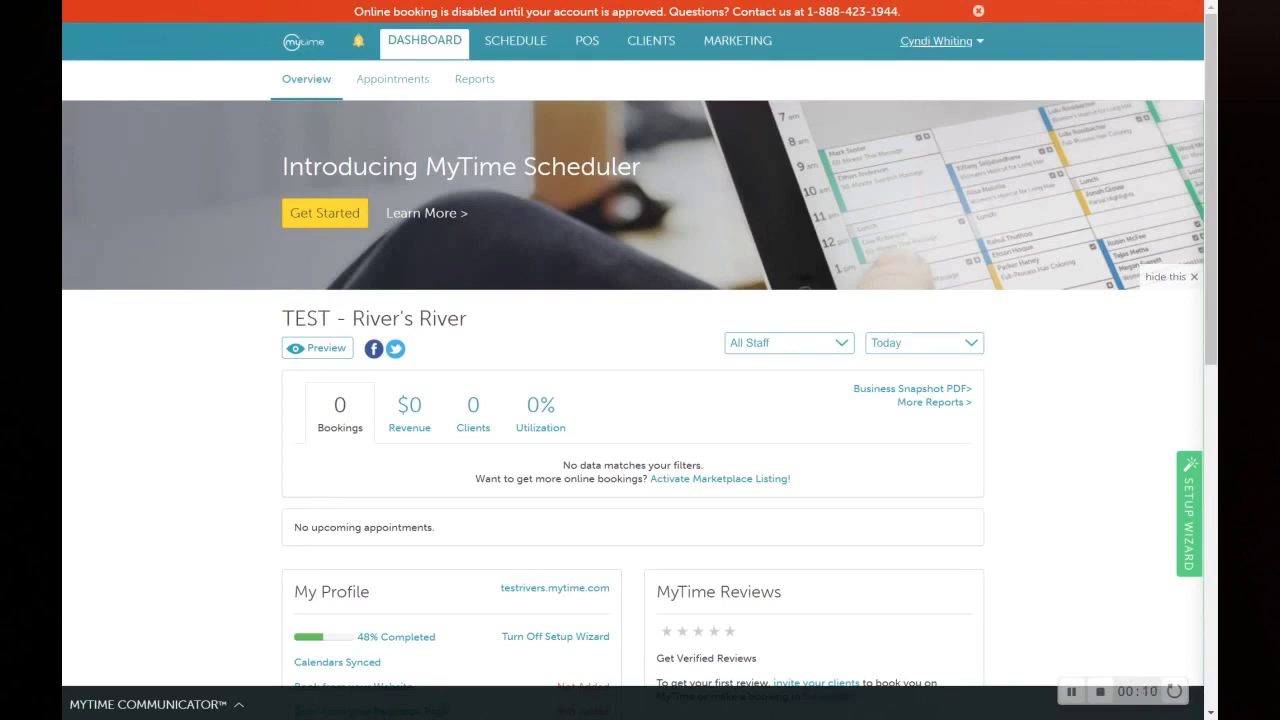
# Step: Open the Services section of the Business Setup
pyautogui.click(927, 45)
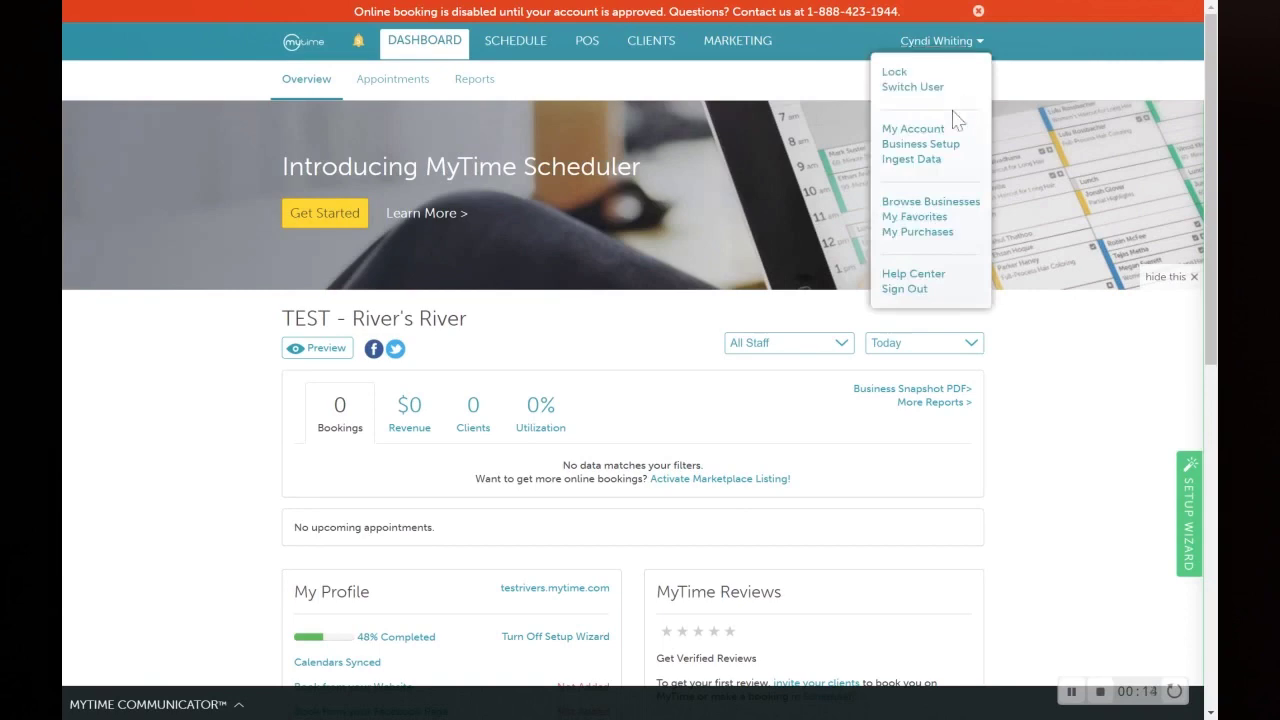
pyautogui.click(951, 146)
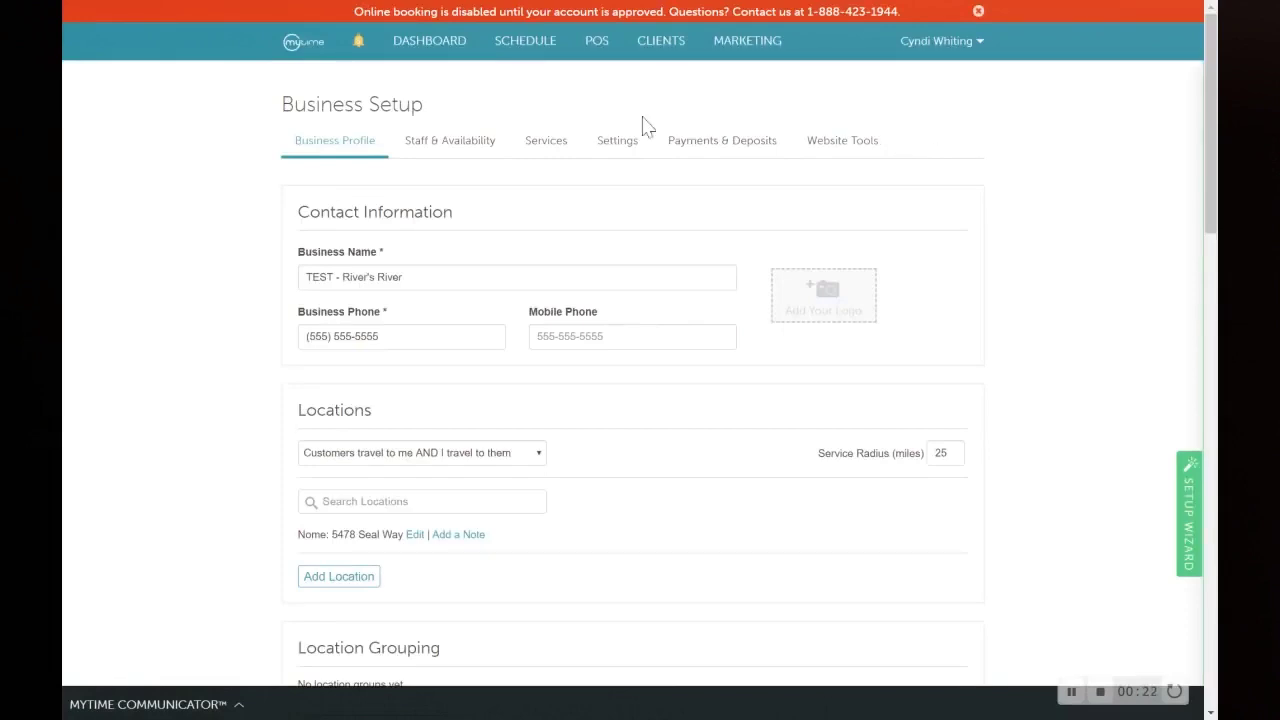
pyautogui.click(556, 146)
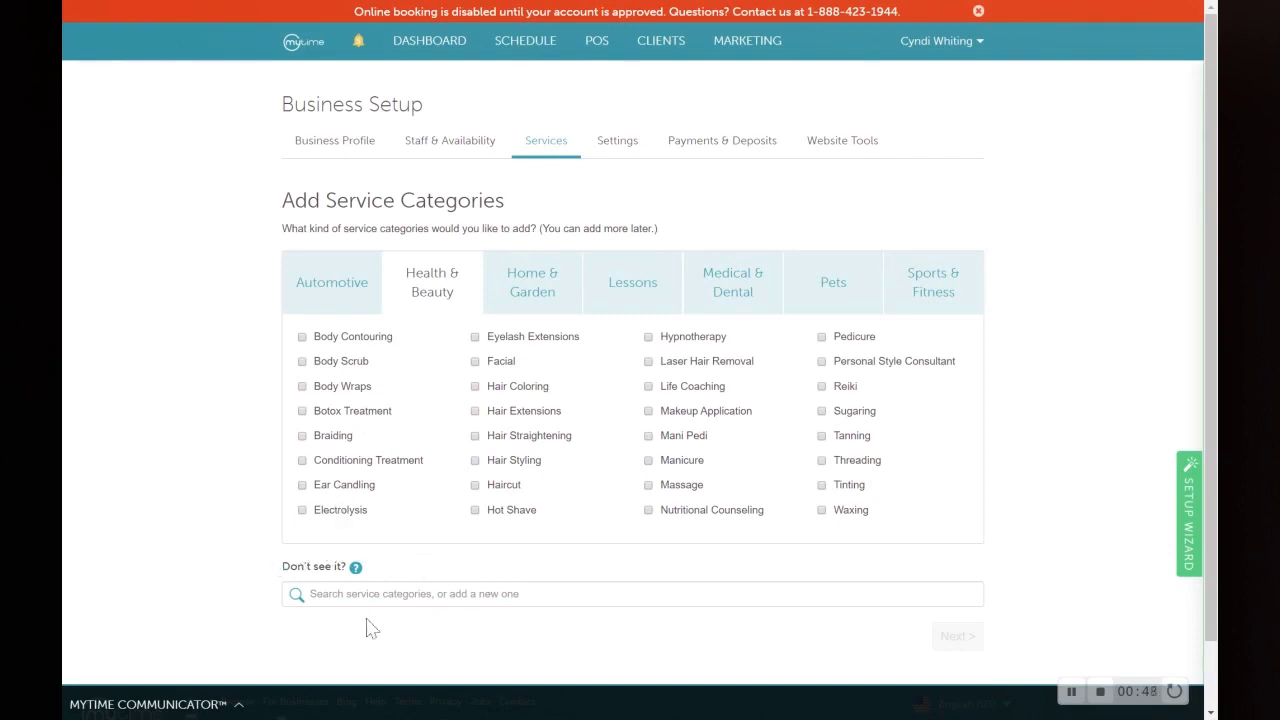
# Step: Add Manicure from the Health & Beauty group as a service category
pyautogui.click(480, 594)
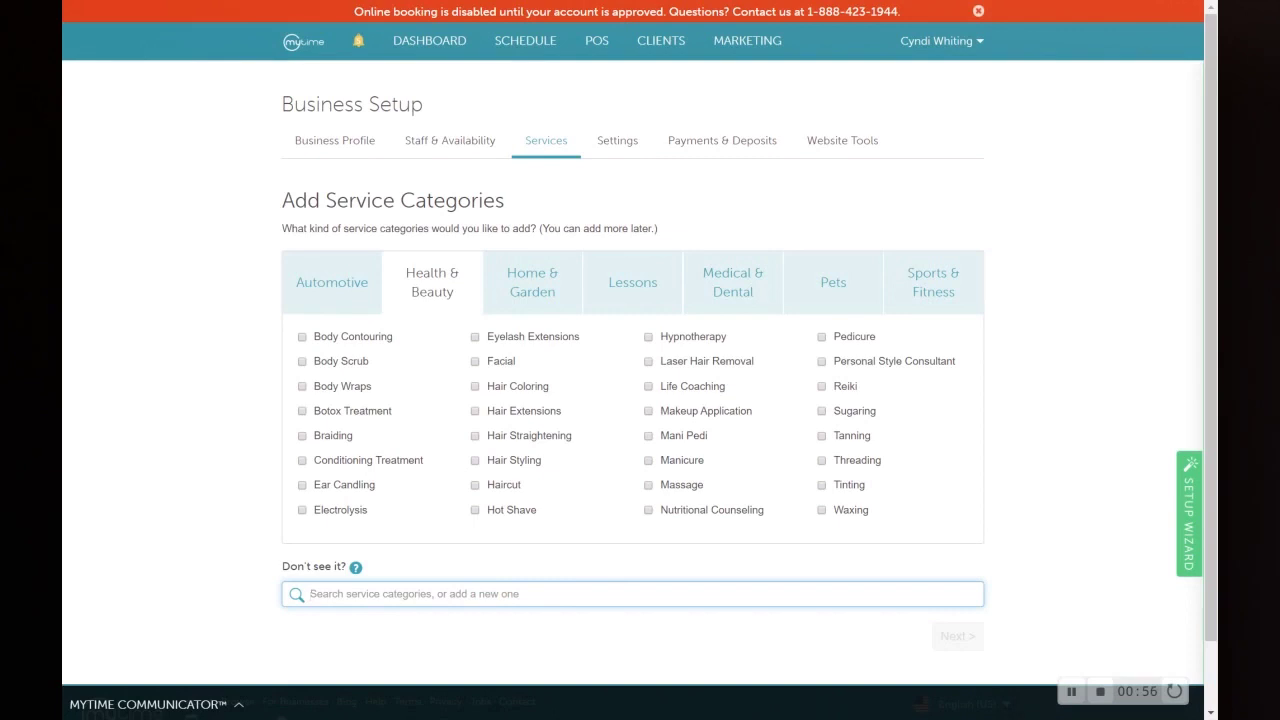
pyautogui.click(648, 461)
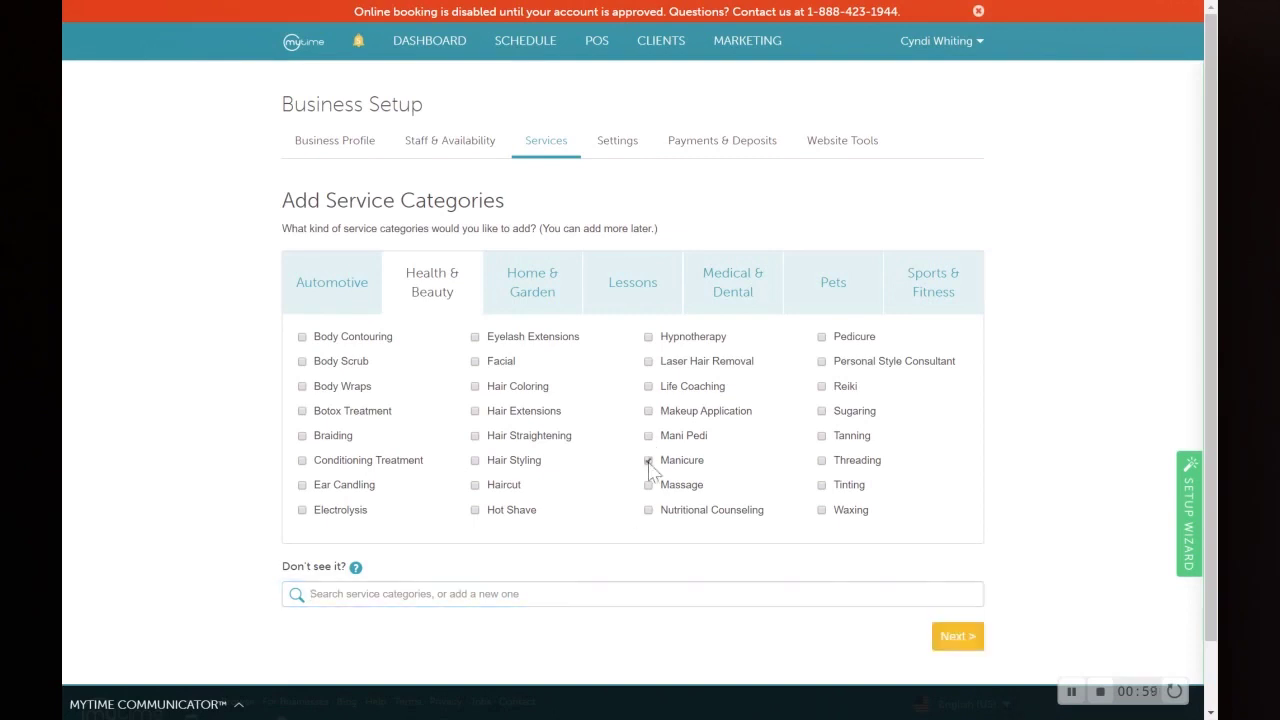
pyautogui.click(955, 637)
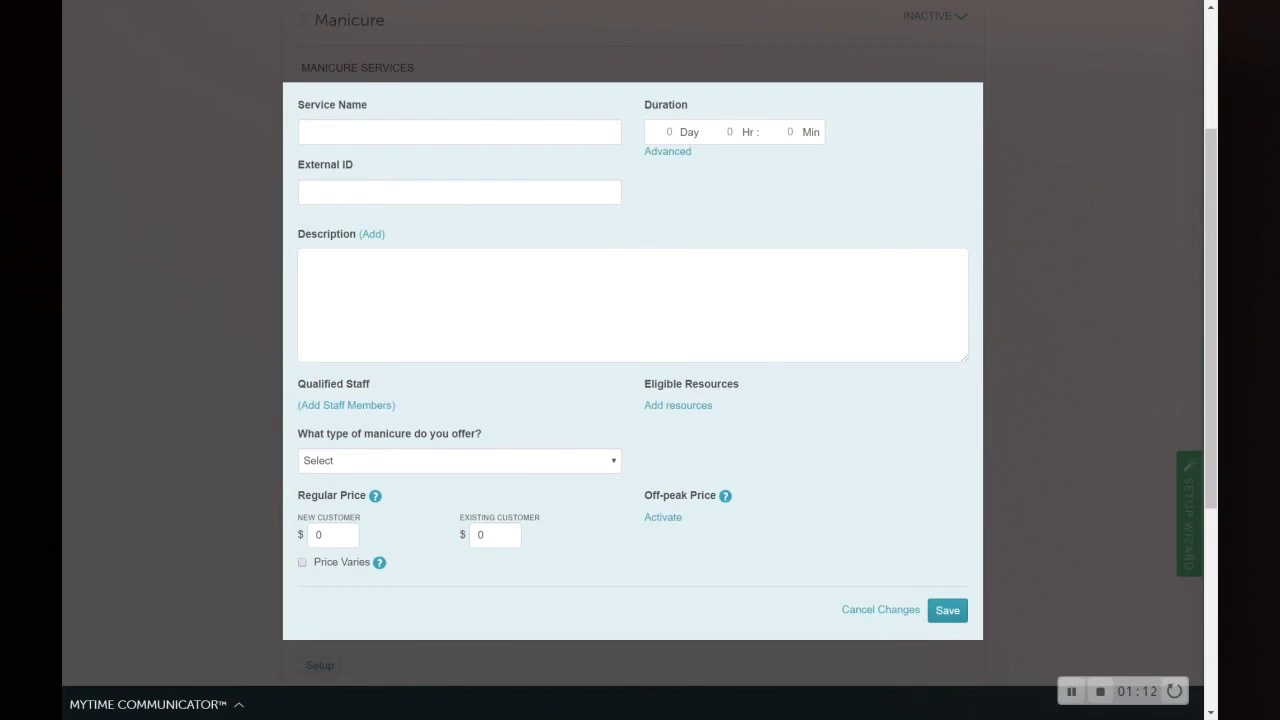
# Step: Name the new manicure service French, describe it as "French Tip Manicure" and set its duration to 1 hour
pyautogui.click(459, 131)
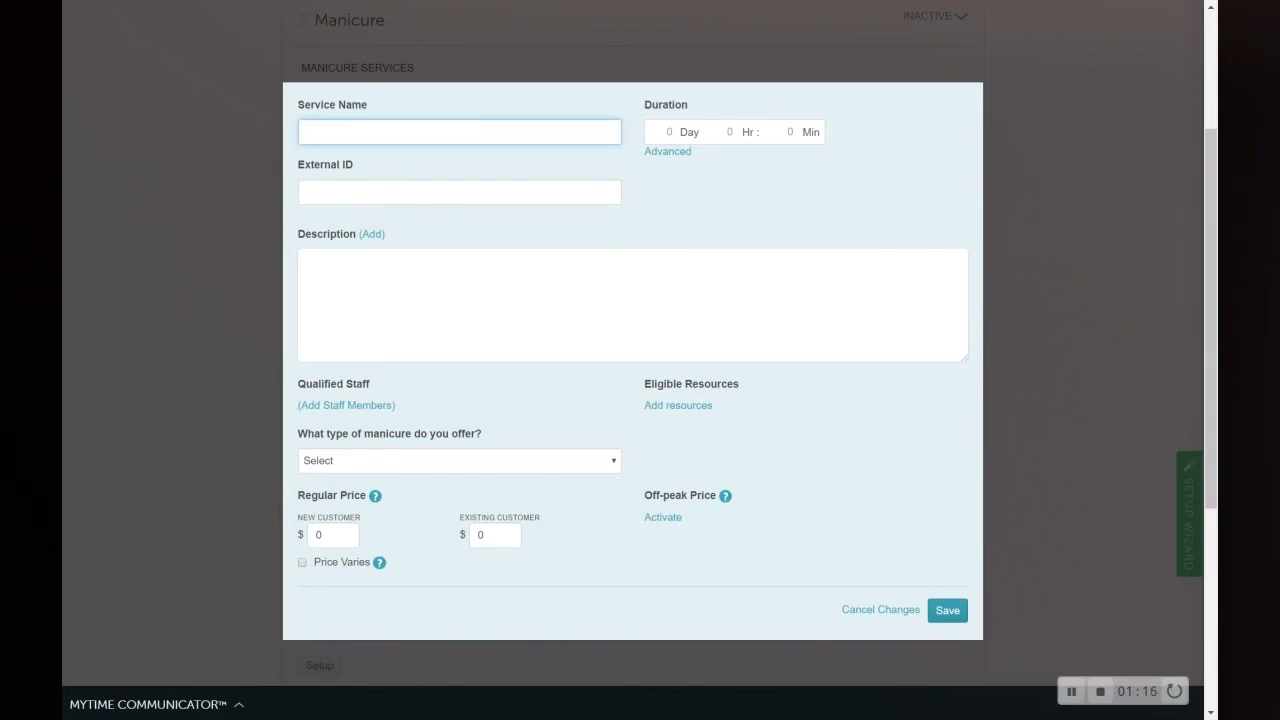
pyautogui.write('French')
pyautogui.click(310, 260)
pyautogui.write('Fiench Tip')
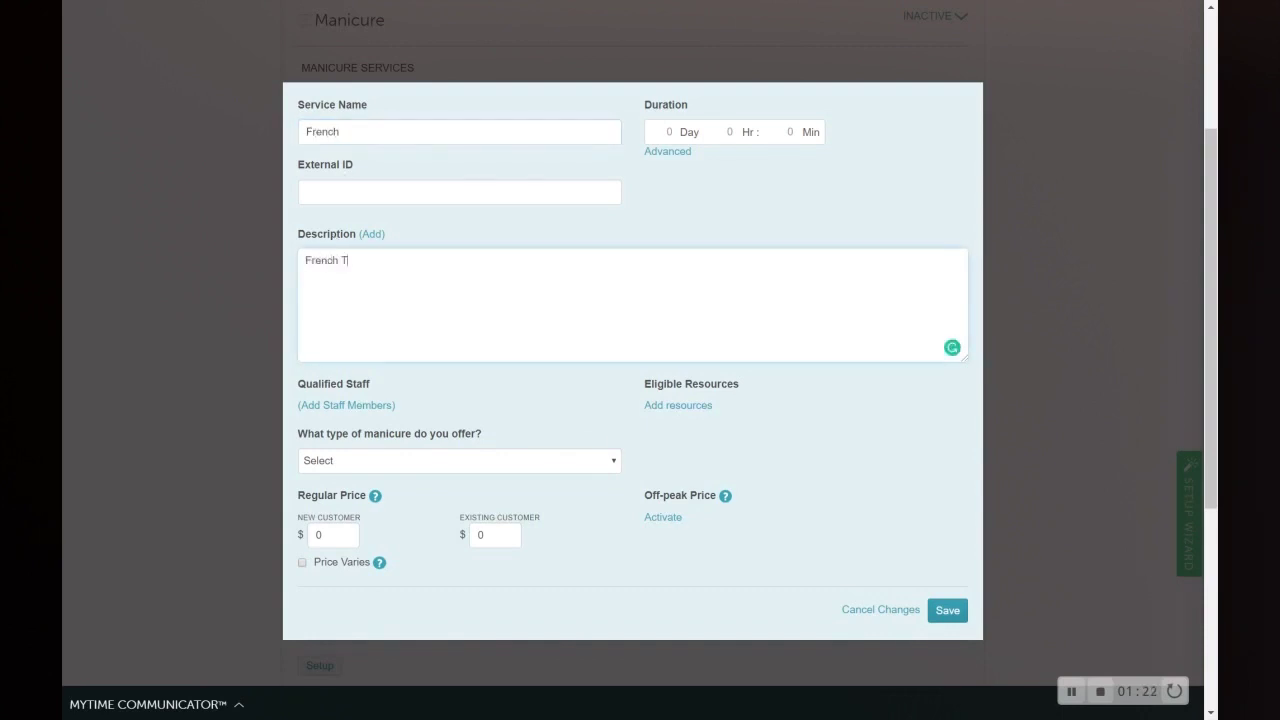
pyautogui.write(' Manicure')
pyautogui.click(737, 131)
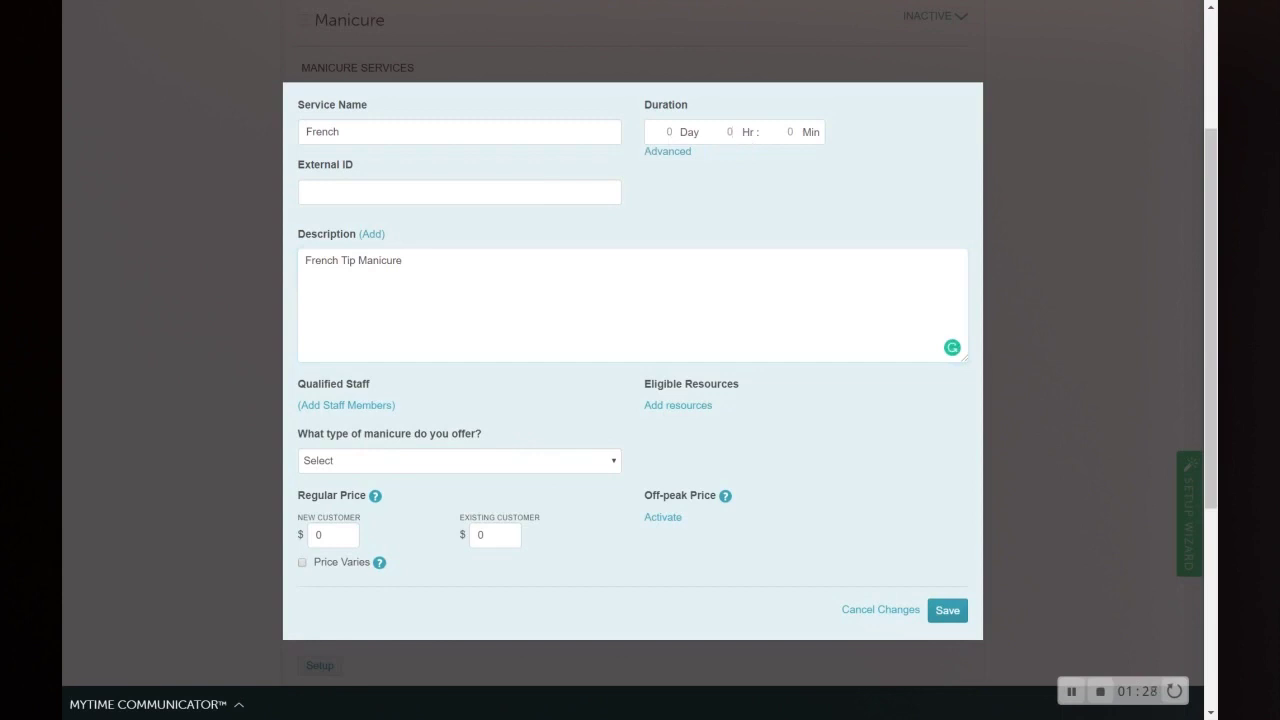
pyautogui.write('1')
# Step: Try adding a Processing Time row to the French service's split time and remove the split again
pyautogui.click(656, 152)
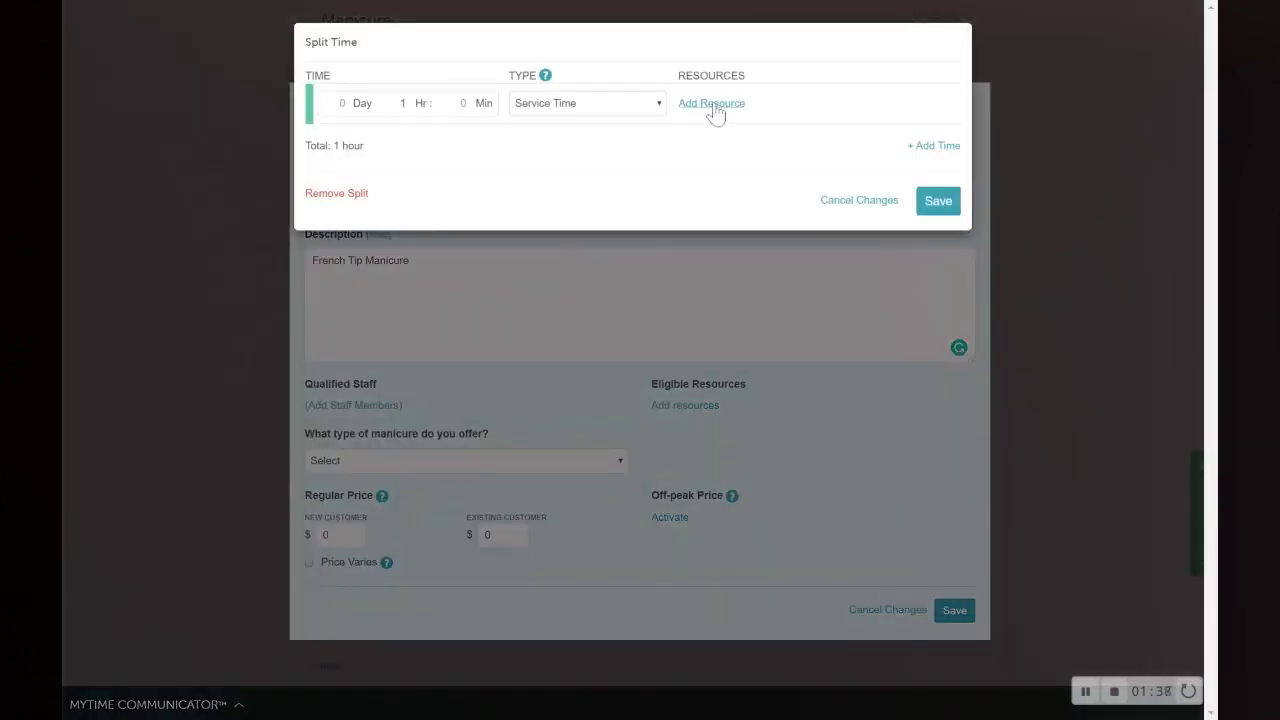
pyautogui.click(933, 147)
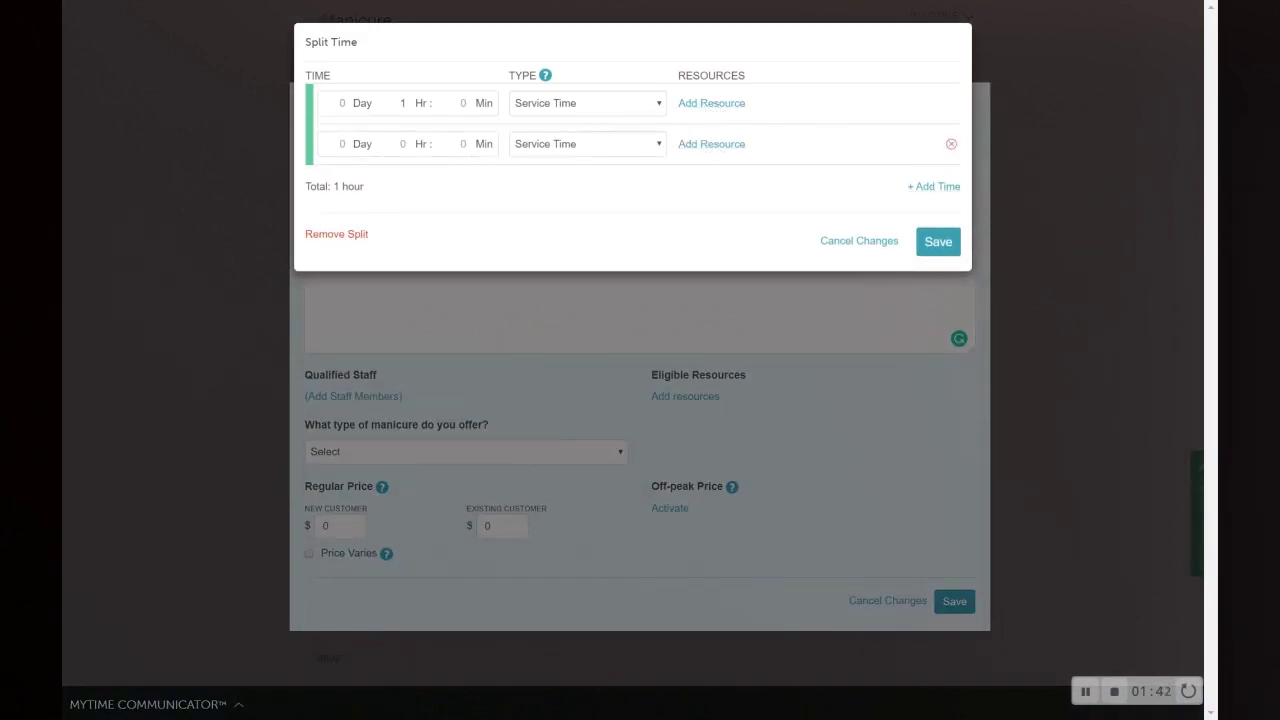
pyautogui.click(557, 168)
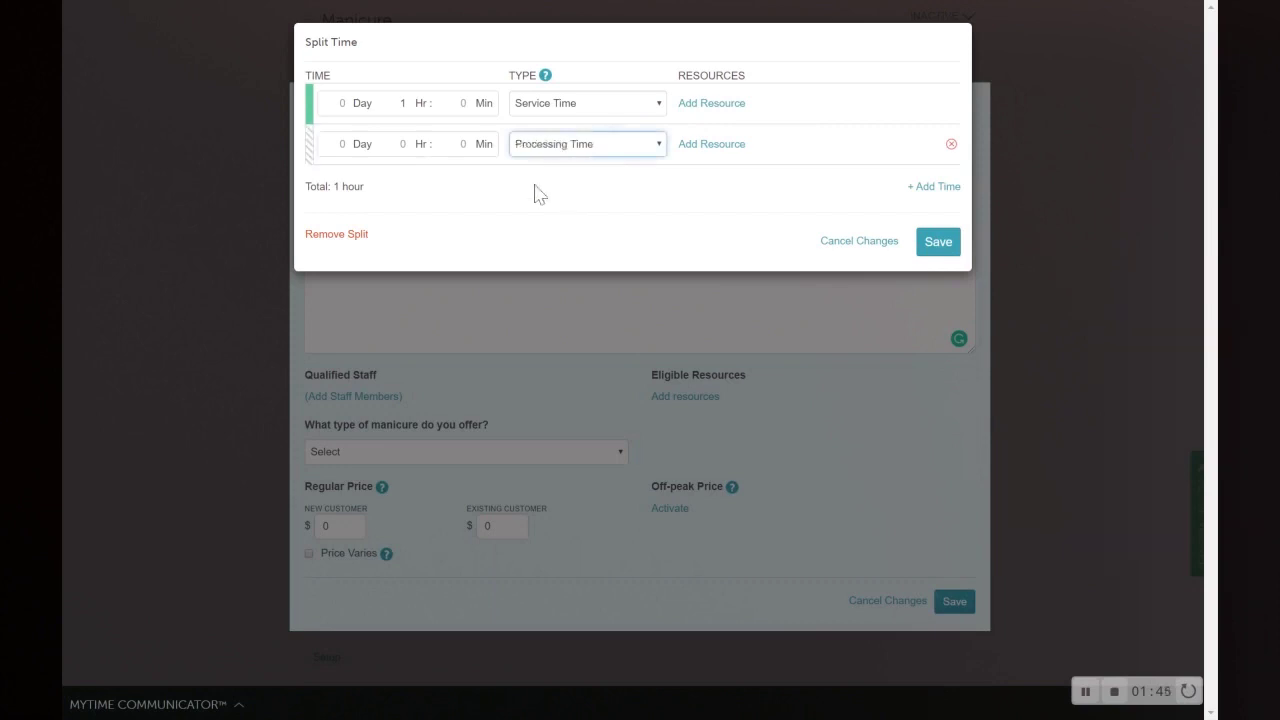
pyautogui.click(464, 144)
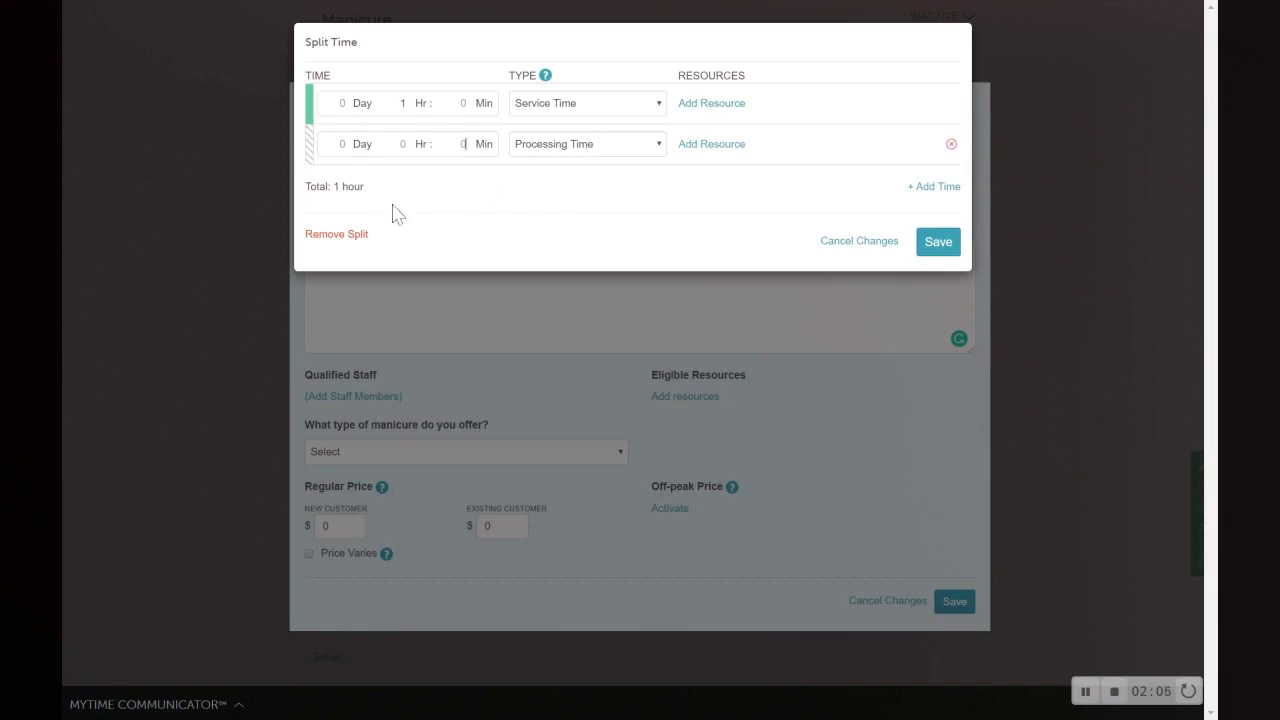
pyautogui.click(337, 234)
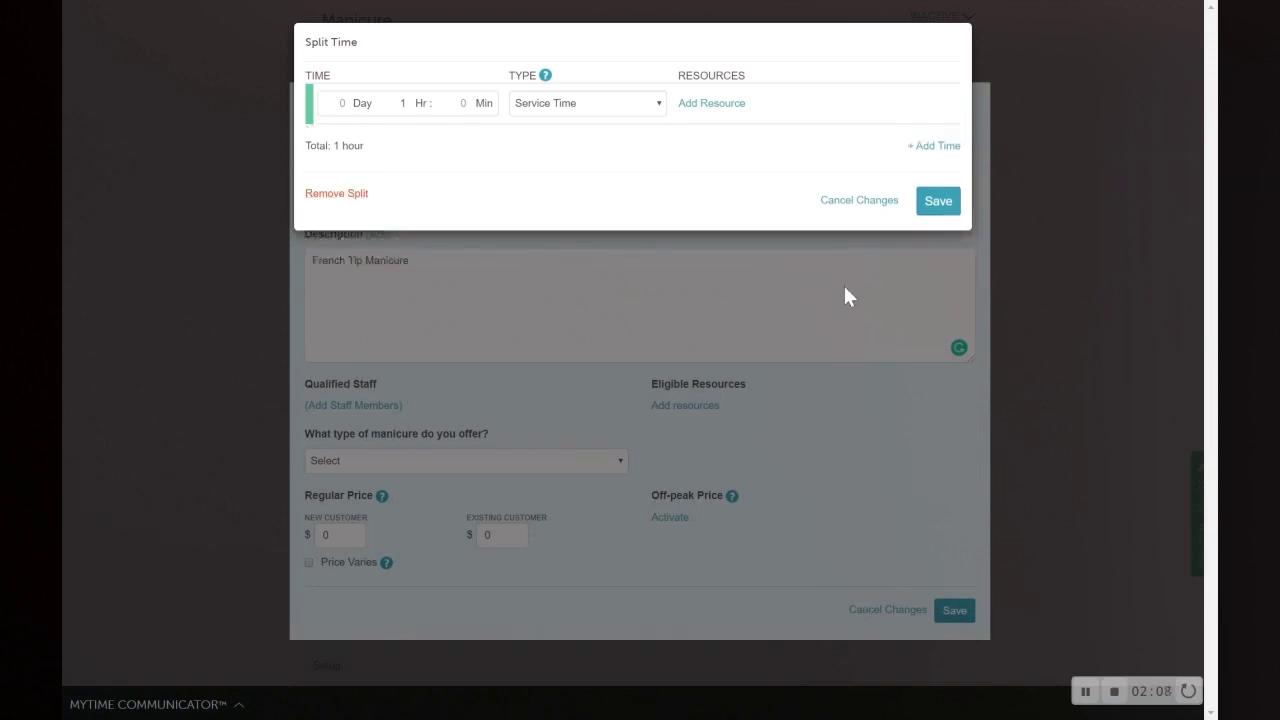
pyautogui.click(938, 201)
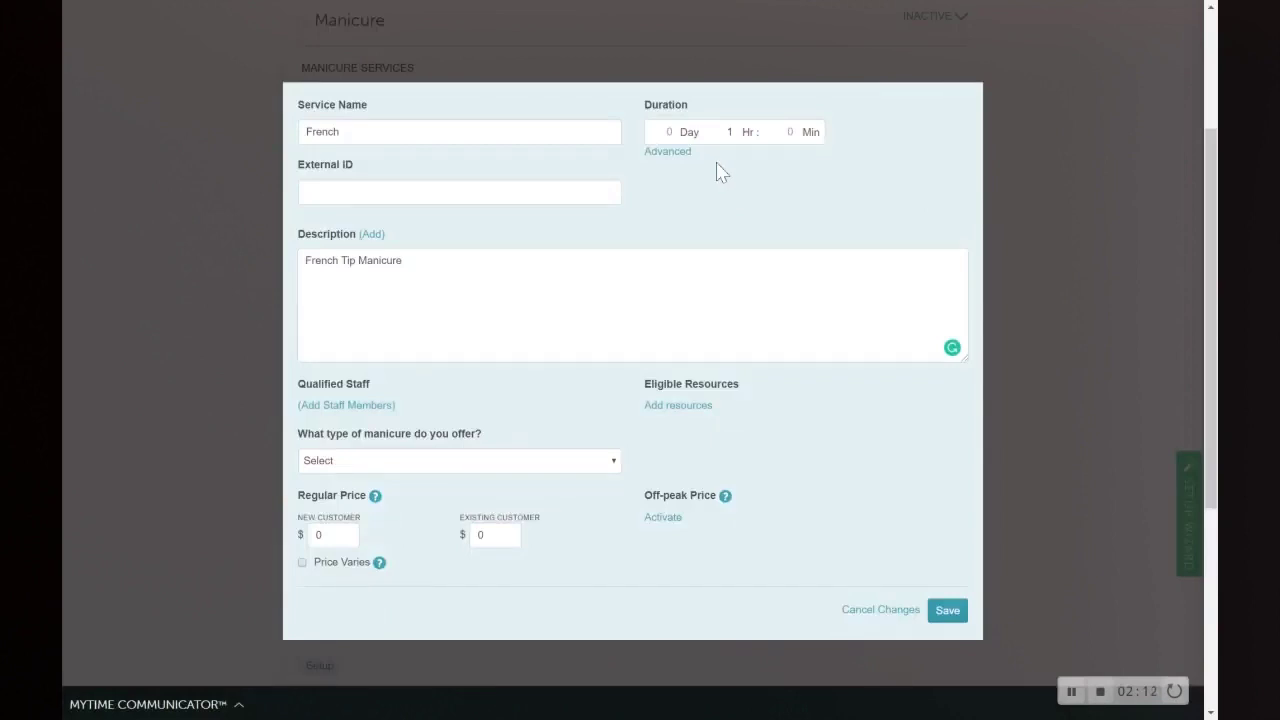
# Step: Assign all staff members as qualified to offer the French service
pyautogui.click(360, 408)
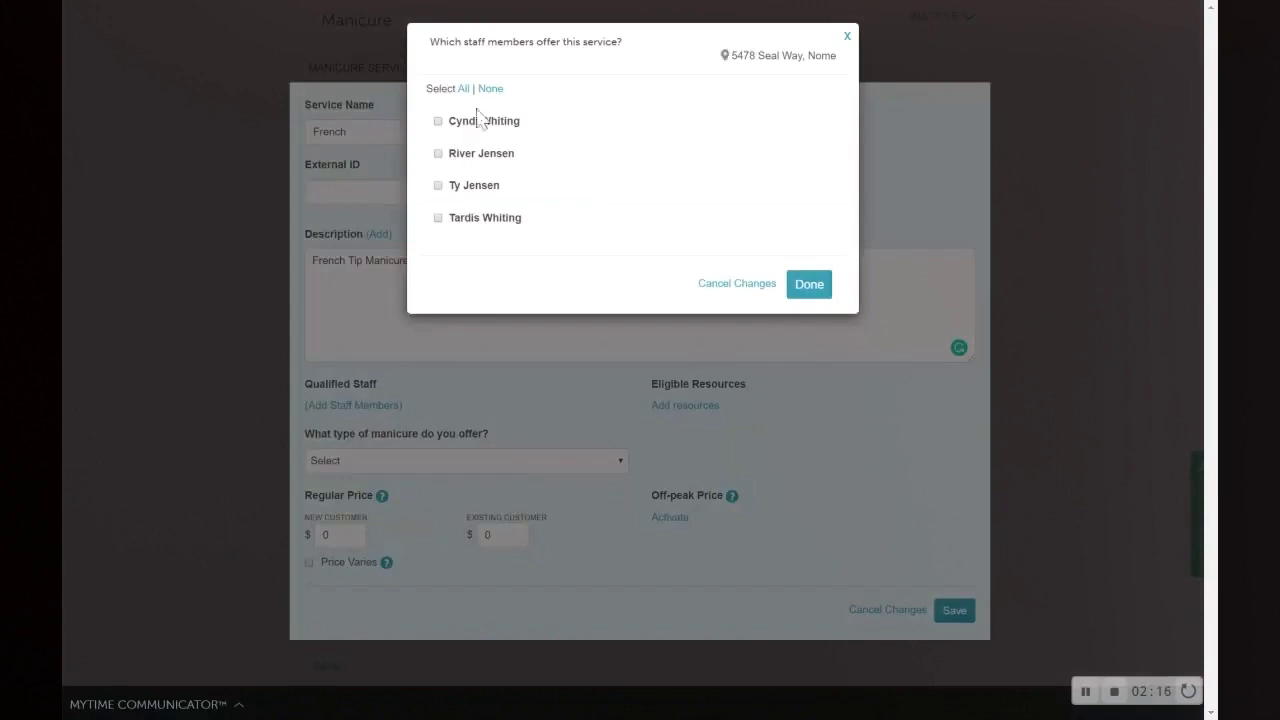
pyautogui.click(464, 90)
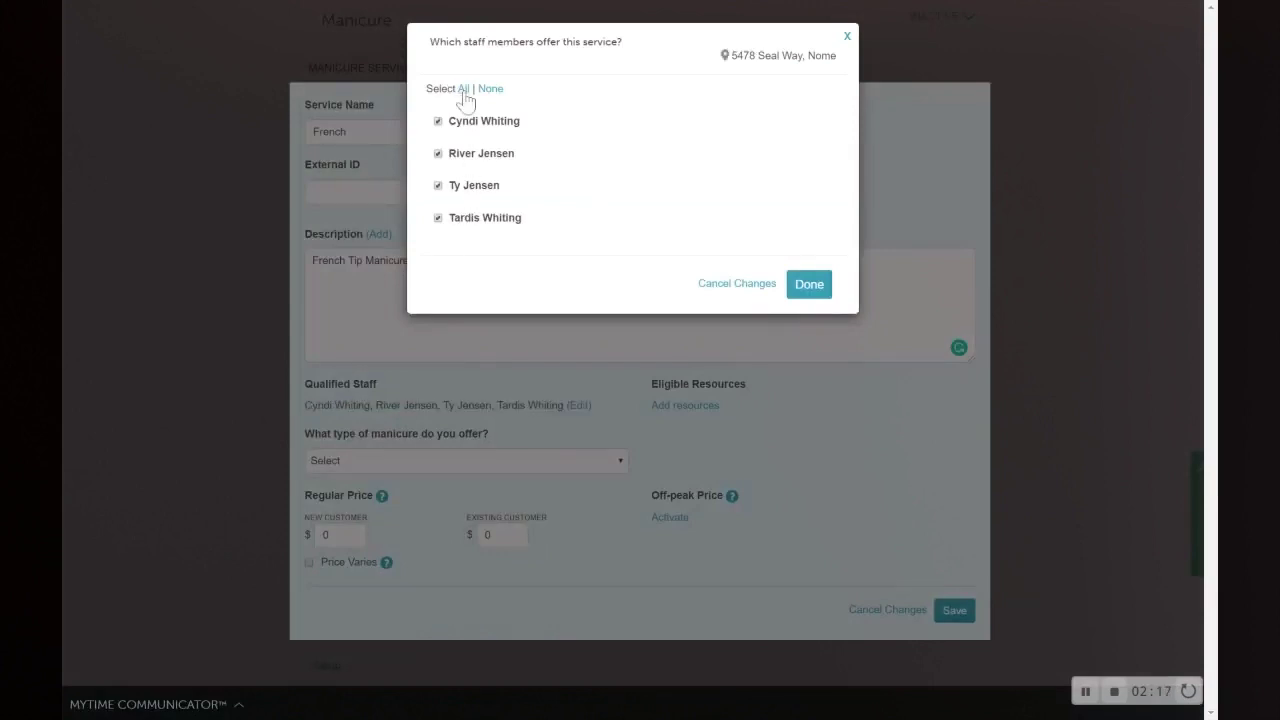
pyautogui.click(809, 292)
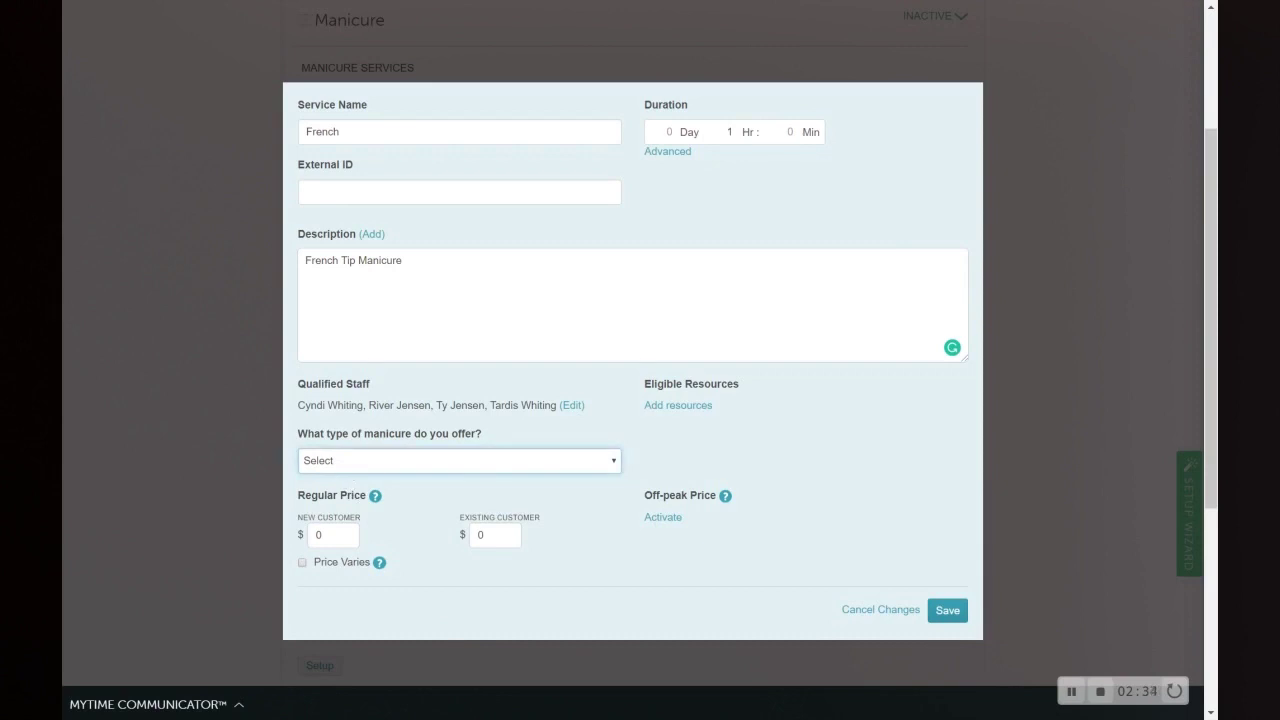
# Step: Set the manicure type to French and the new customer price to $40, and save the service
pyautogui.click(355, 450)
pyautogui.click(333, 535)
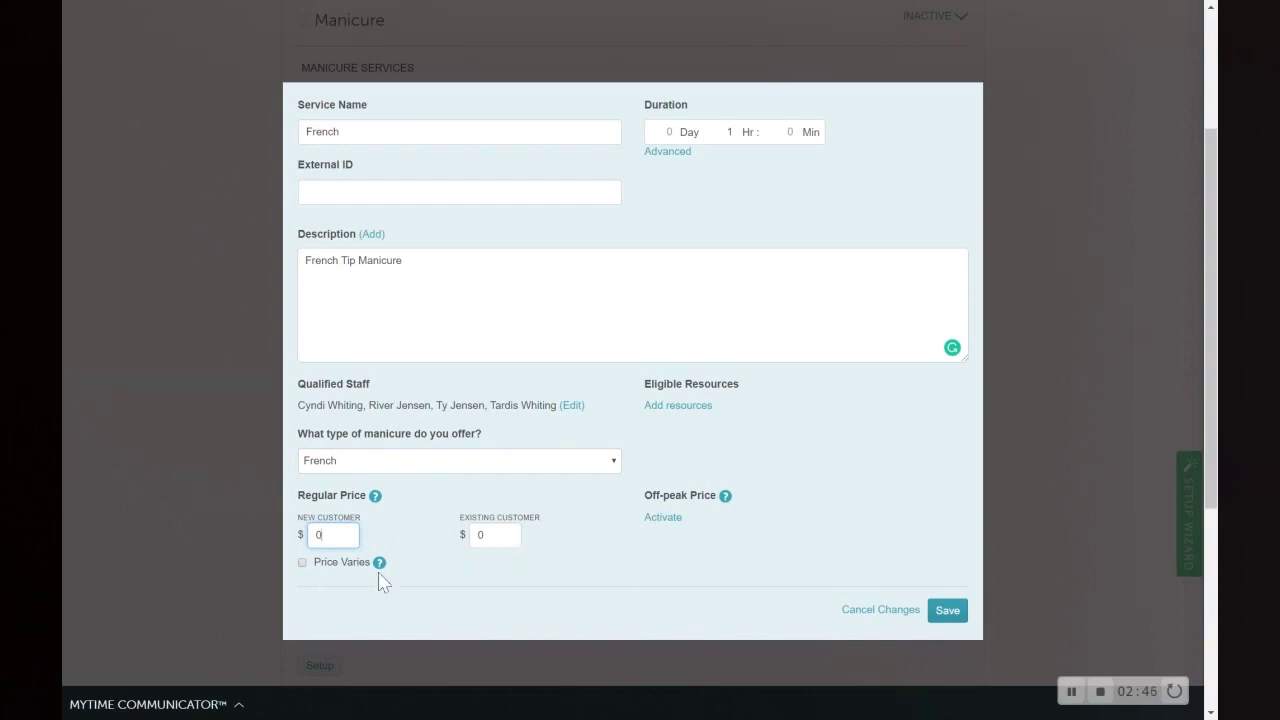
pyautogui.moveTo(380, 573)
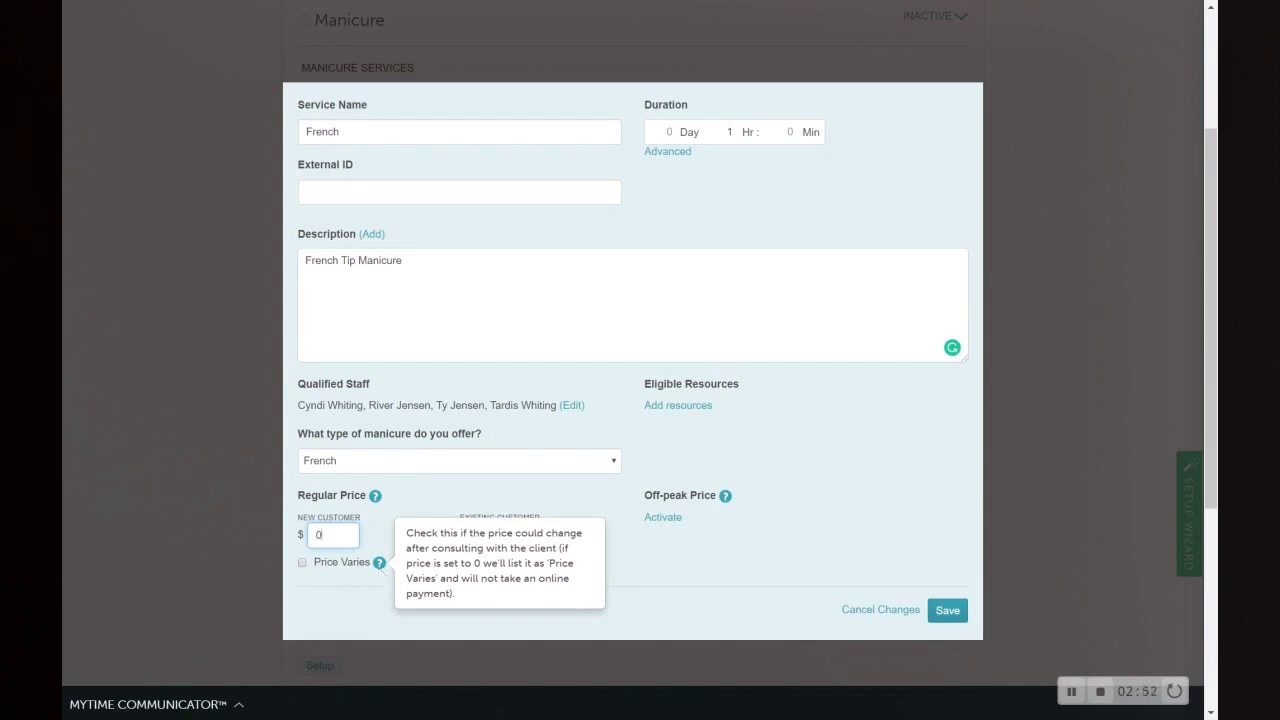
pyautogui.hotkey('ctrl', 'a')
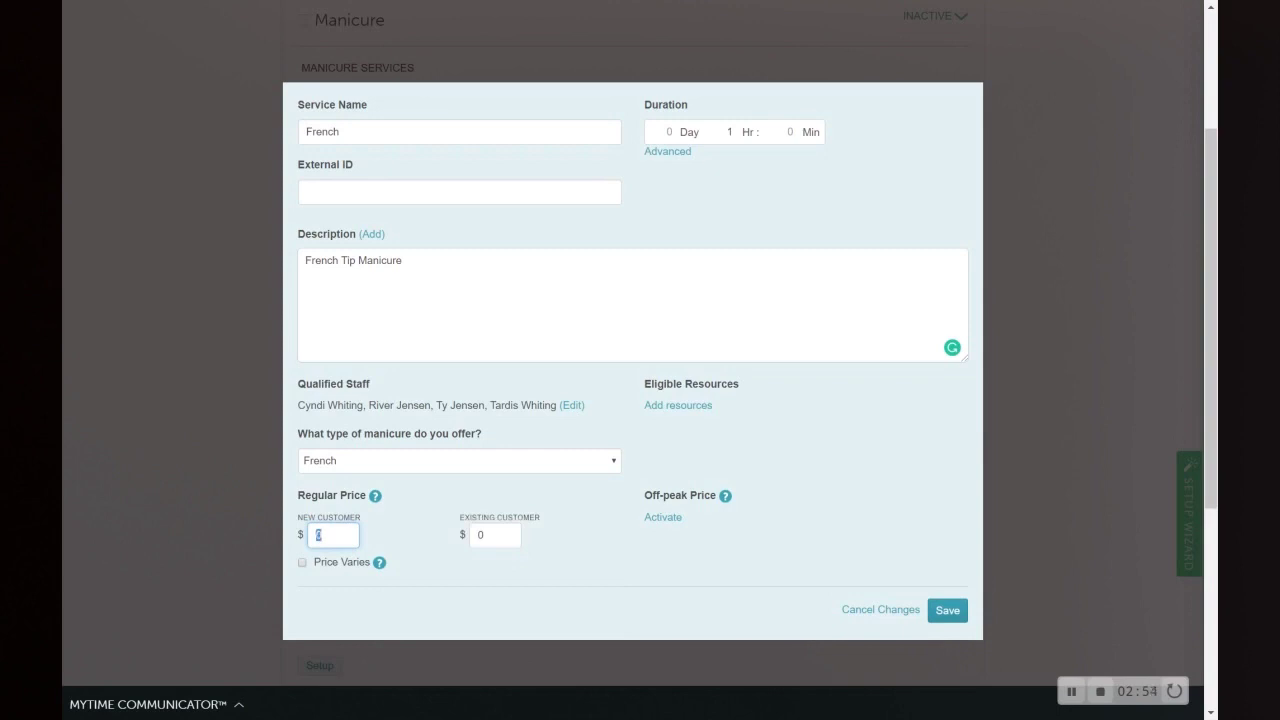
pyautogui.write('40')
pyautogui.moveTo(727, 505)
pyautogui.click(947, 612)
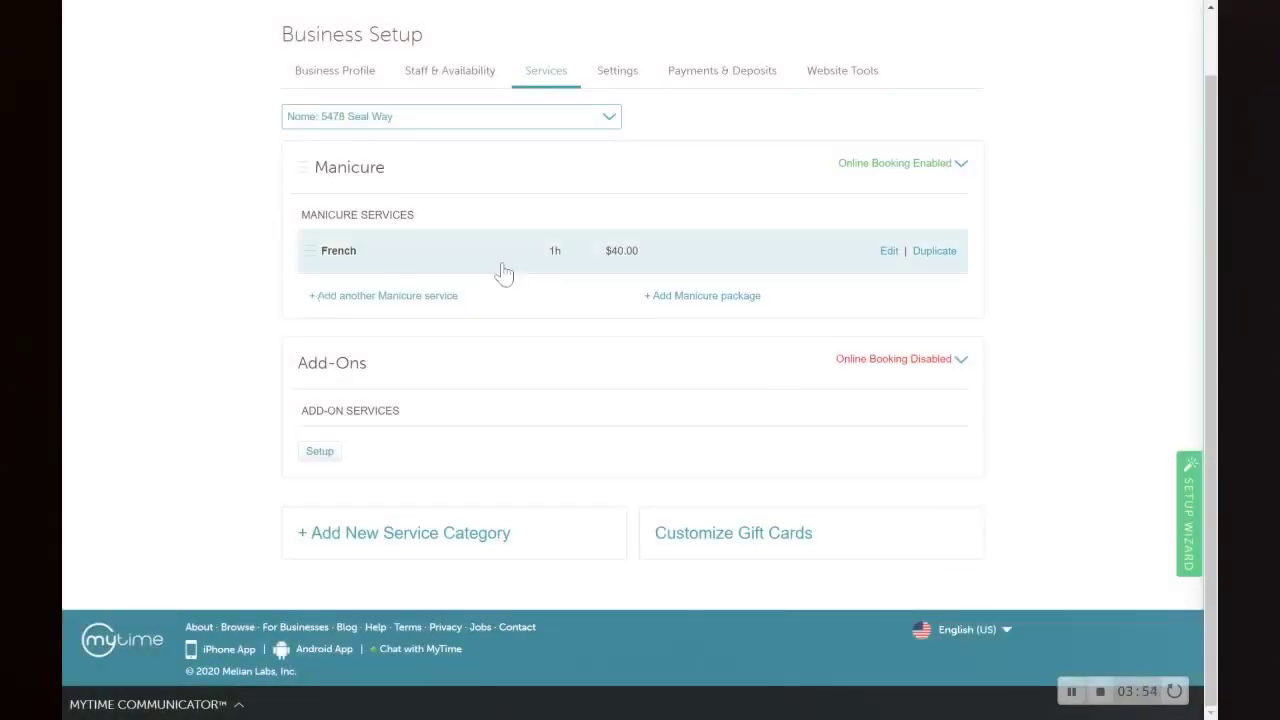
# Step: Disable online booking for the Manicure category and enable it again
pyautogui.click(350, 302)
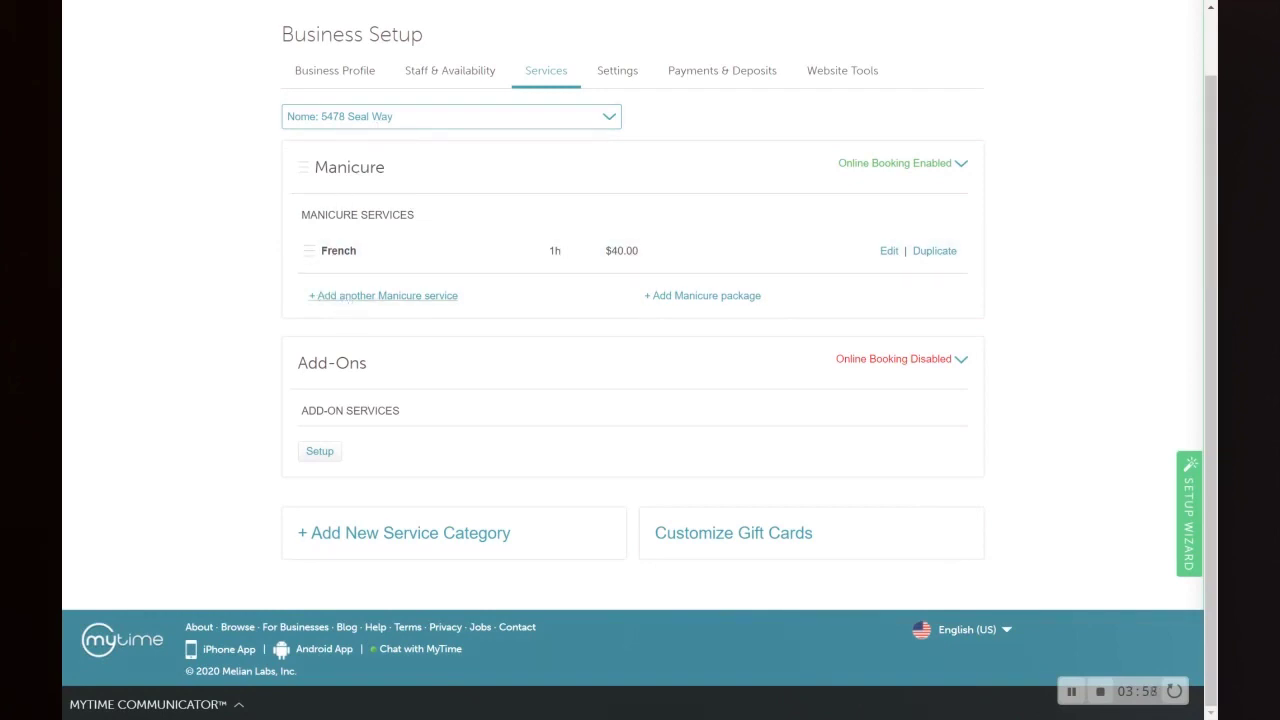
pyautogui.click(923, 166)
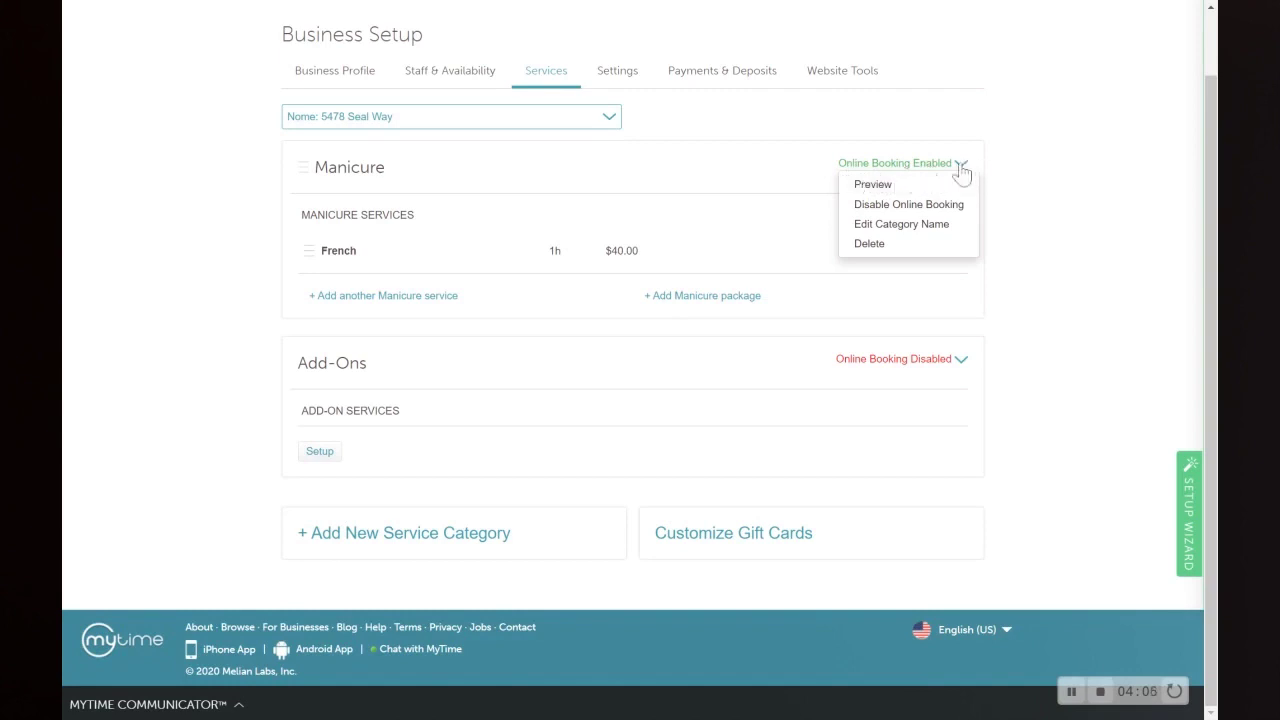
pyautogui.click(907, 212)
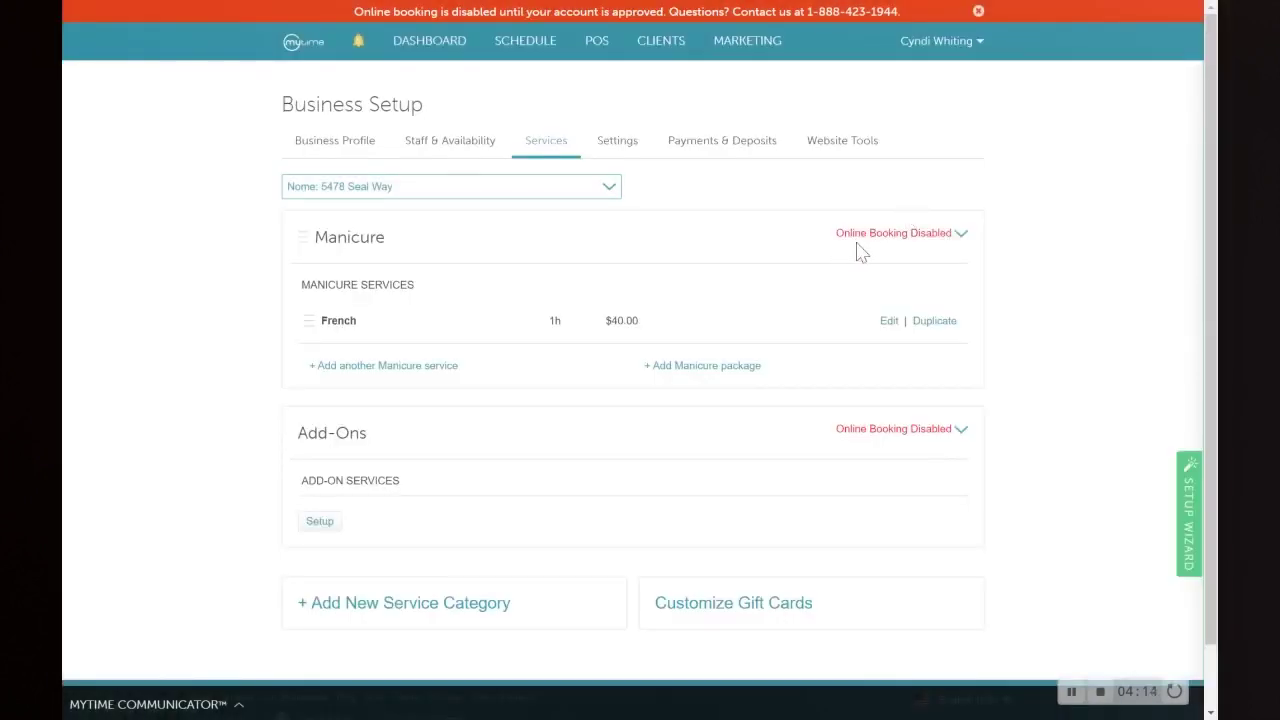
pyautogui.click(875, 238)
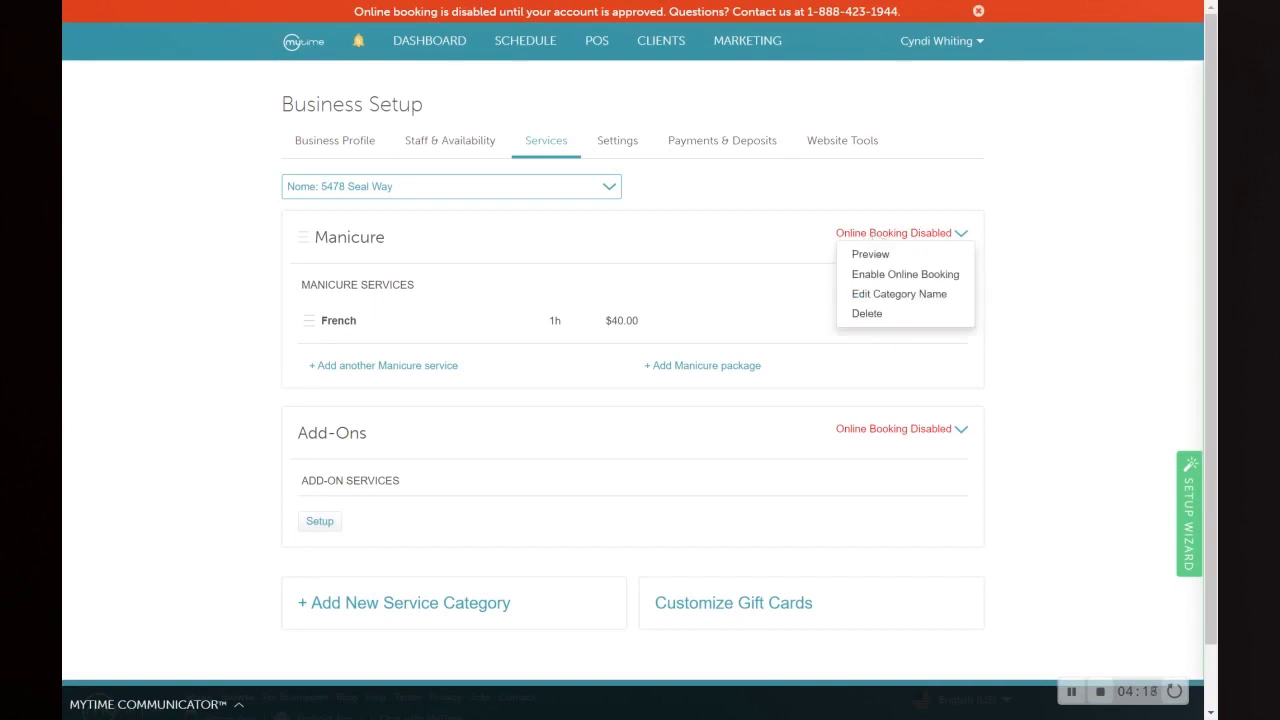
pyautogui.click(871, 279)
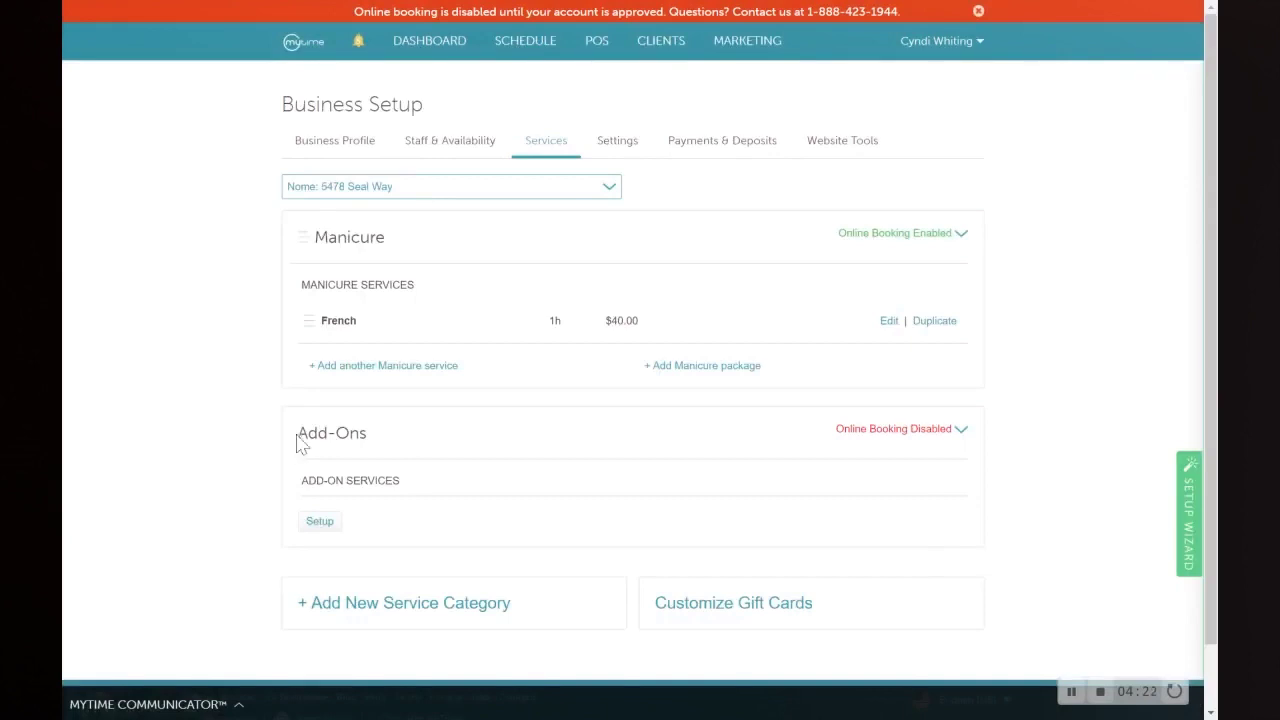
# Step: Set up an add-on service named Sugaring with a regular price of $10 and the description "hand sugaring"
pyautogui.moveTo(298, 443); pyautogui.dragTo(442, 445)
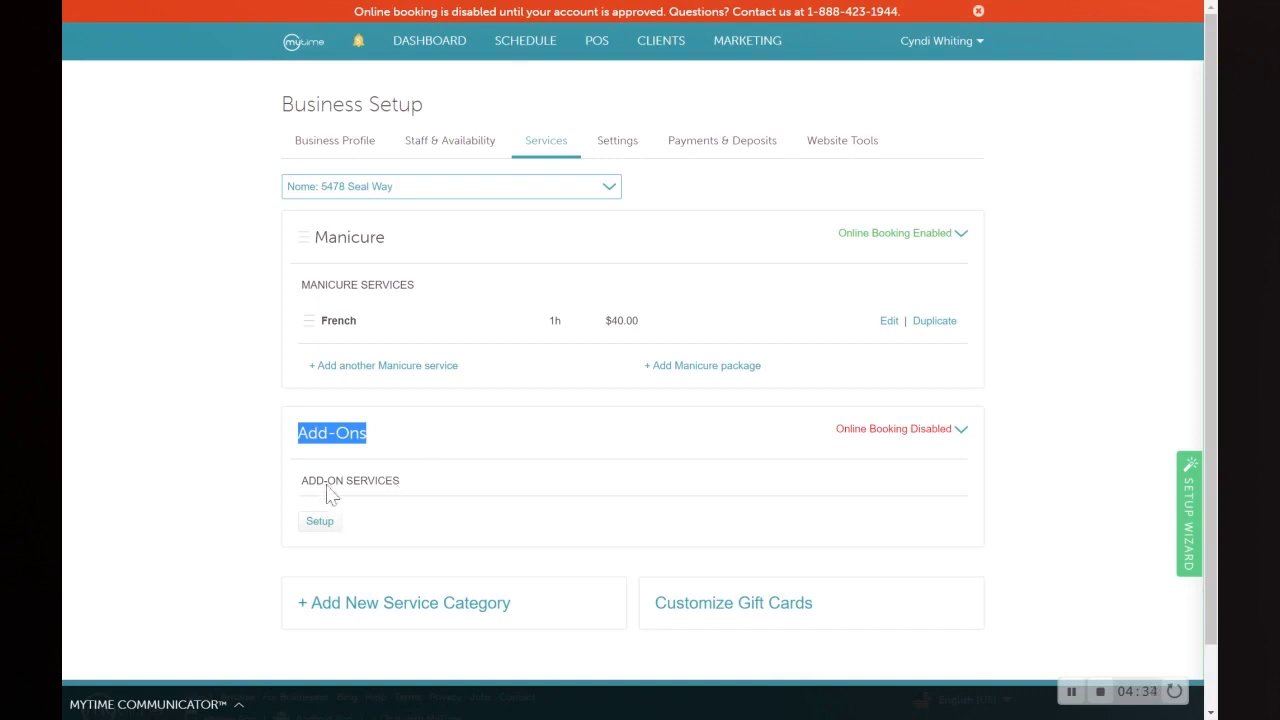
pyautogui.click(315, 527)
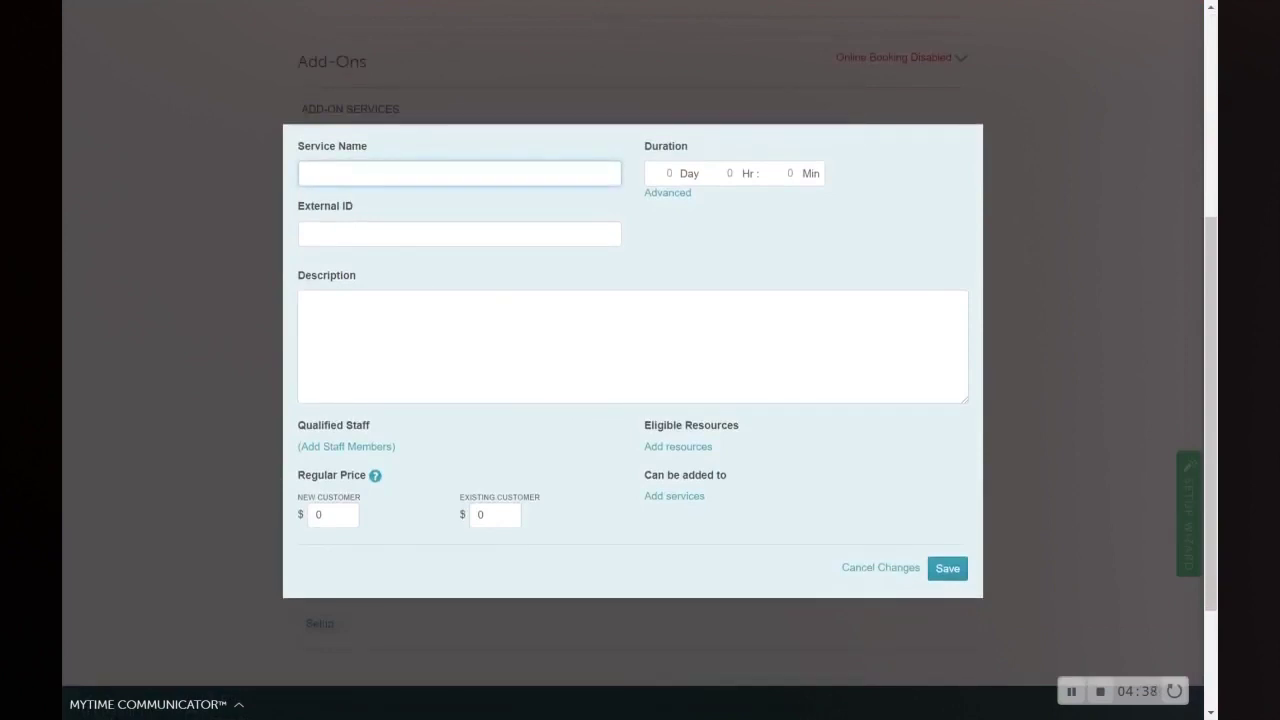
pyautogui.write('Sugaring')
pyautogui.click(338, 514)
pyautogui.write('10')
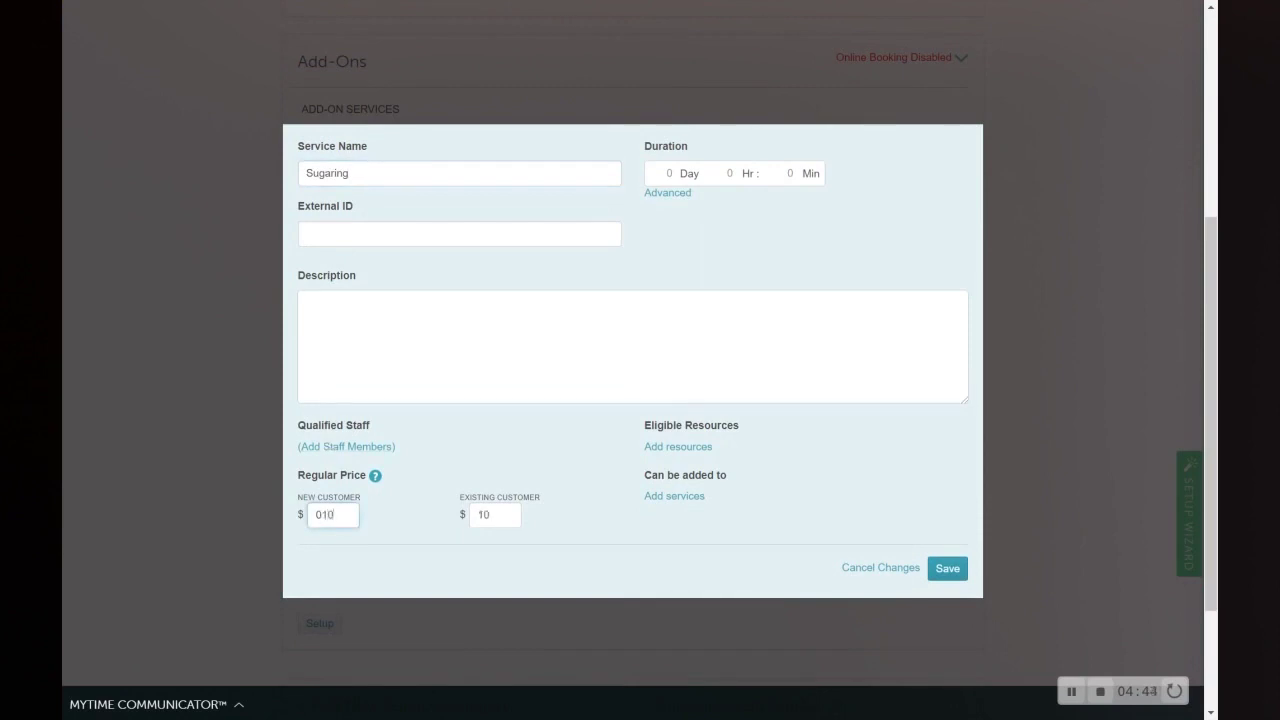
pyautogui.click(306, 301)
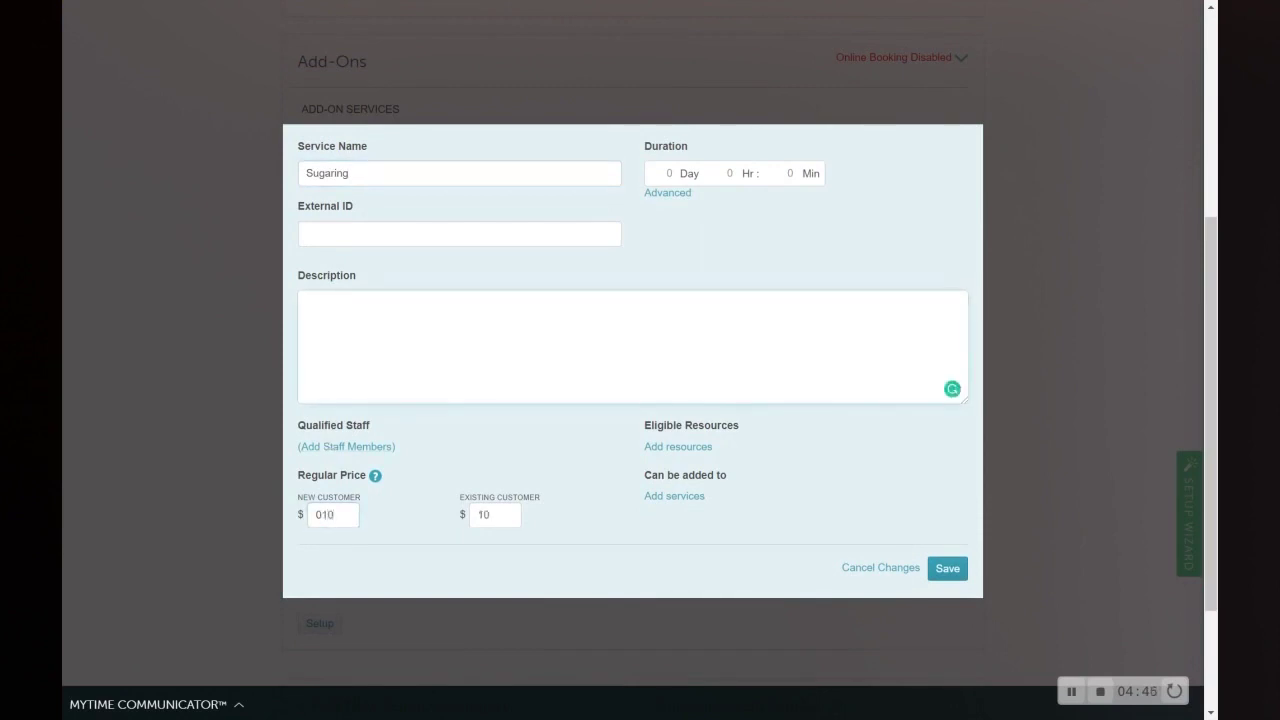
pyautogui.write('hand sugaring')
# Step: Assign all staff members as qualified to offer the Sugaring add-on
pyautogui.click(345, 447)
pyautogui.click(463, 88)
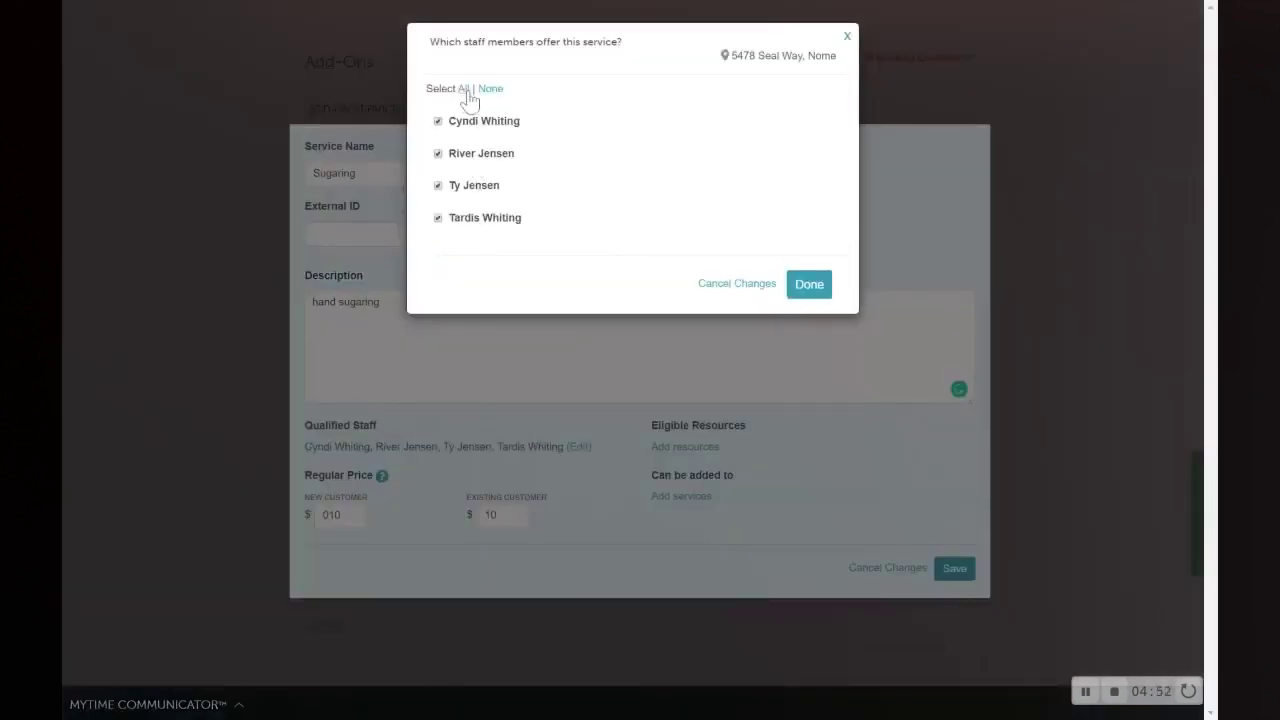
pyautogui.click(810, 284)
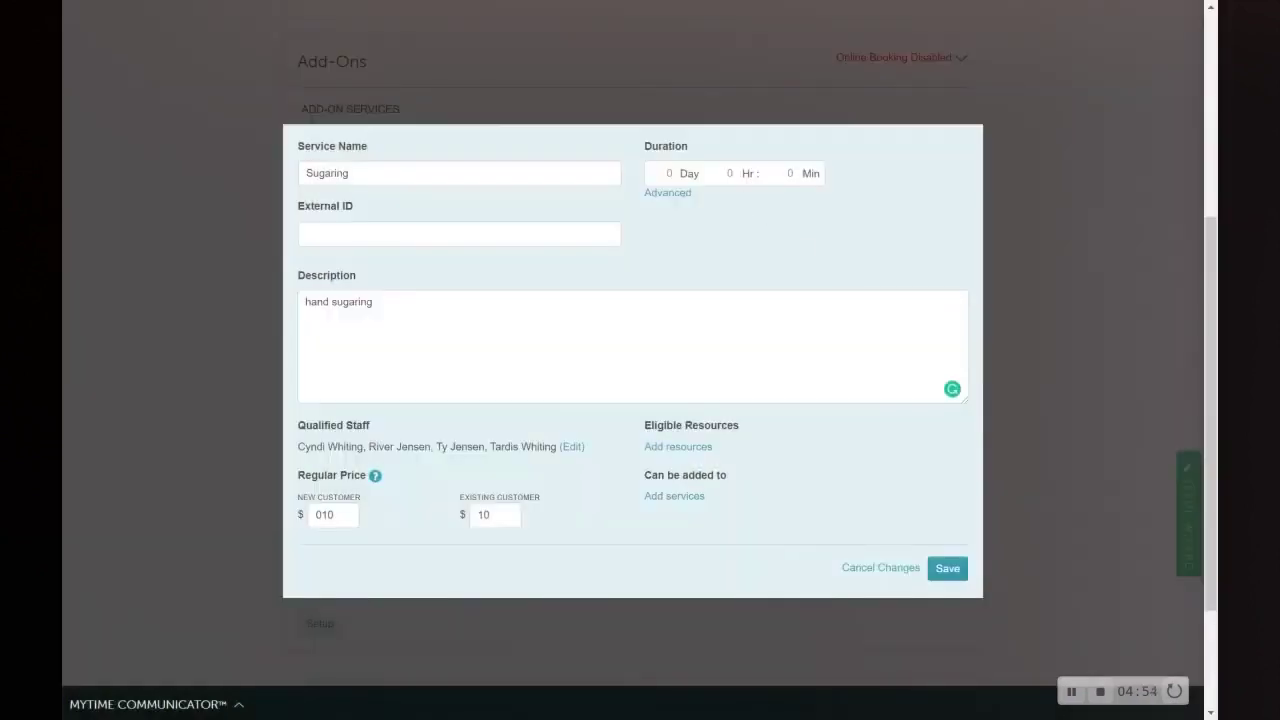
# Step: Set the Sugaring add-on's service time to 10 minutes in its advanced duration settings and save the split
pyautogui.click(667, 193)
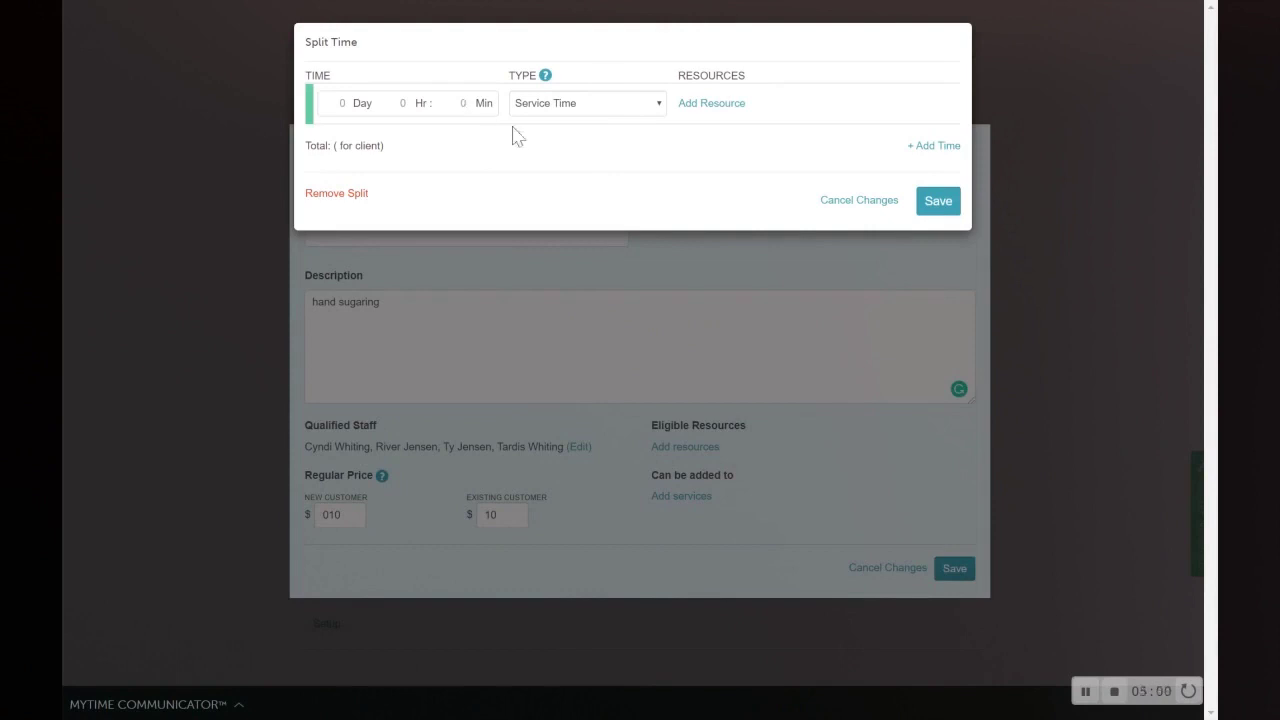
pyautogui.write('10')
pyautogui.click(938, 201)
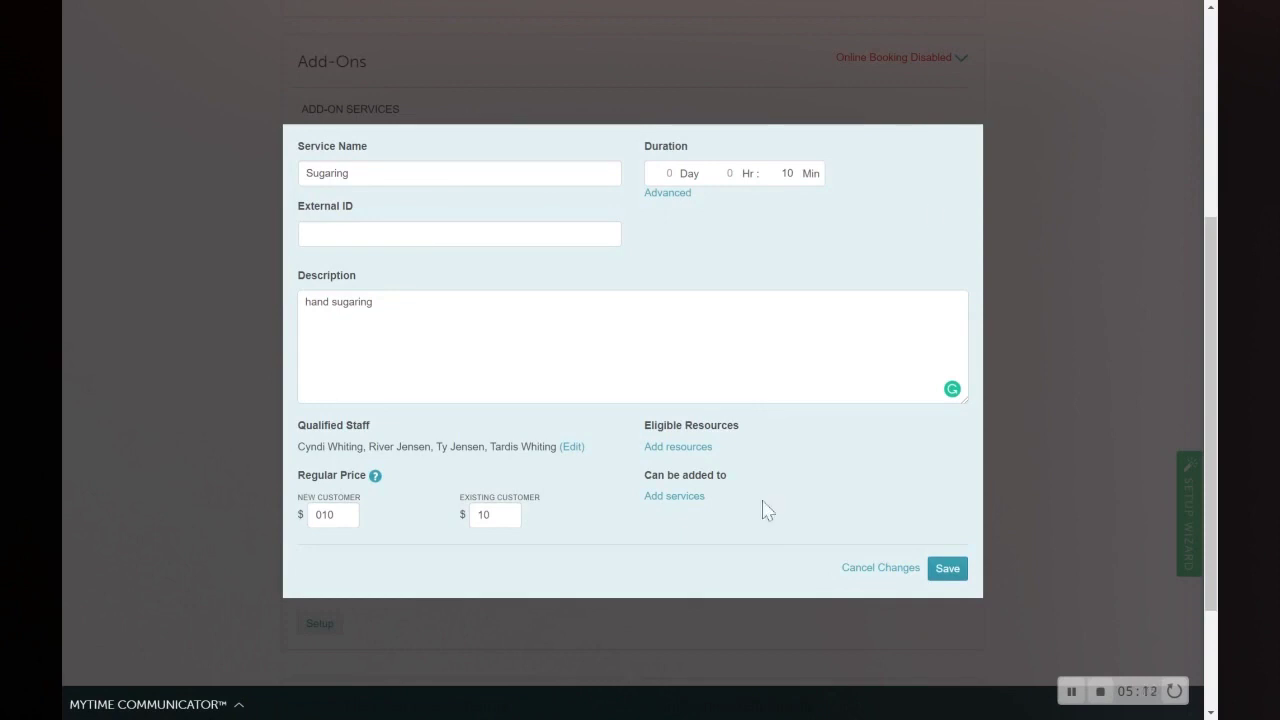
# Step: Make the Sugaring add-on available for the French manicure service and save the add-on
pyautogui.click(686, 500)
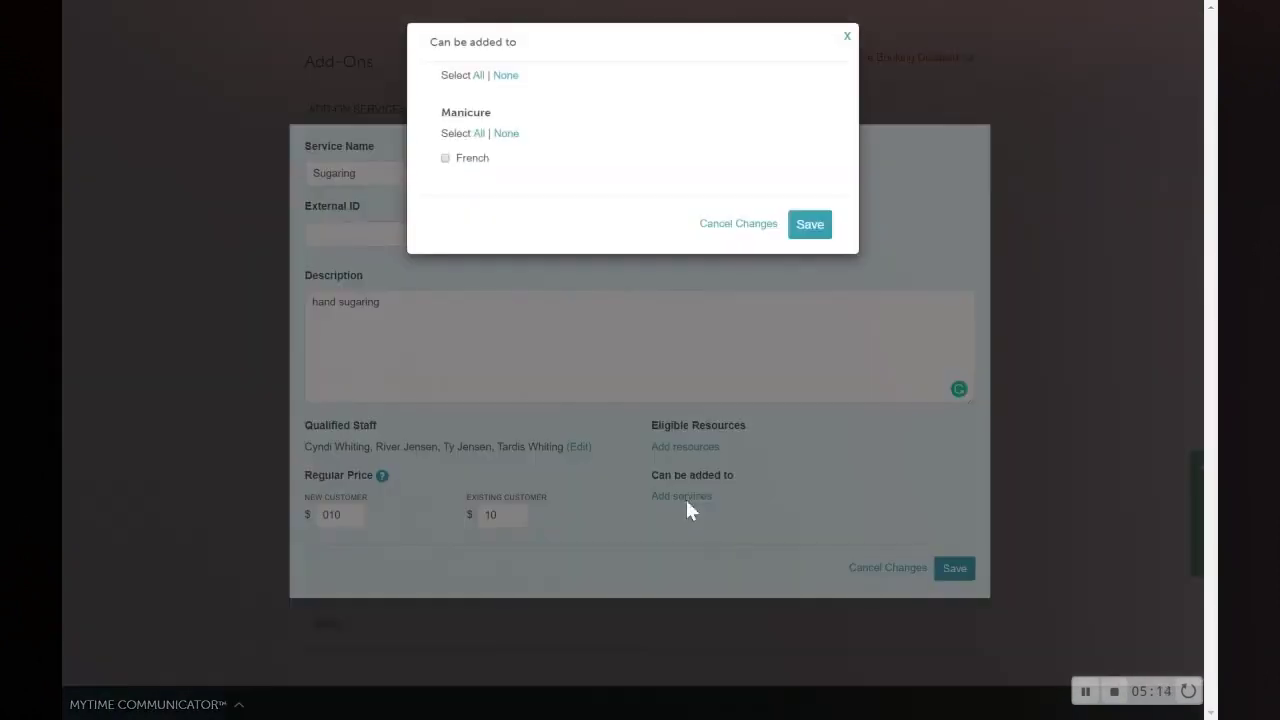
pyautogui.click(446, 159)
pyautogui.click(822, 228)
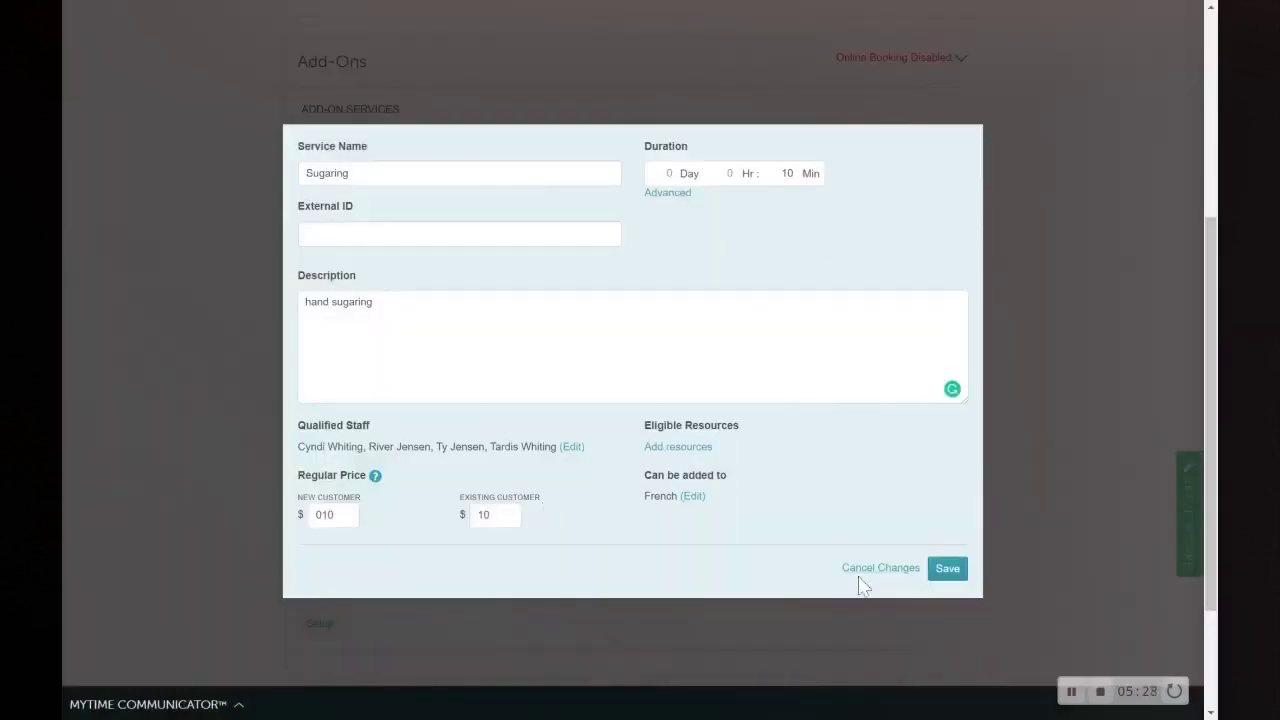
pyautogui.moveTo(658, 490); pyautogui.dragTo(743, 529)
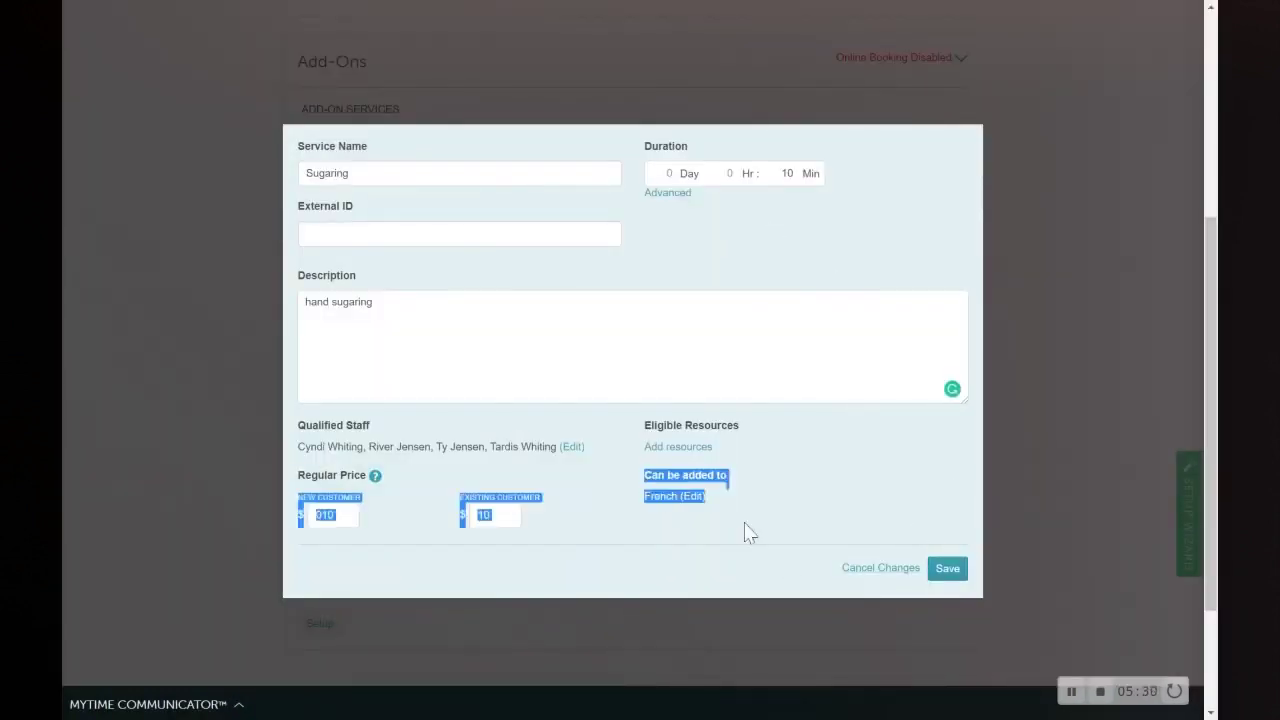
pyautogui.click(743, 529)
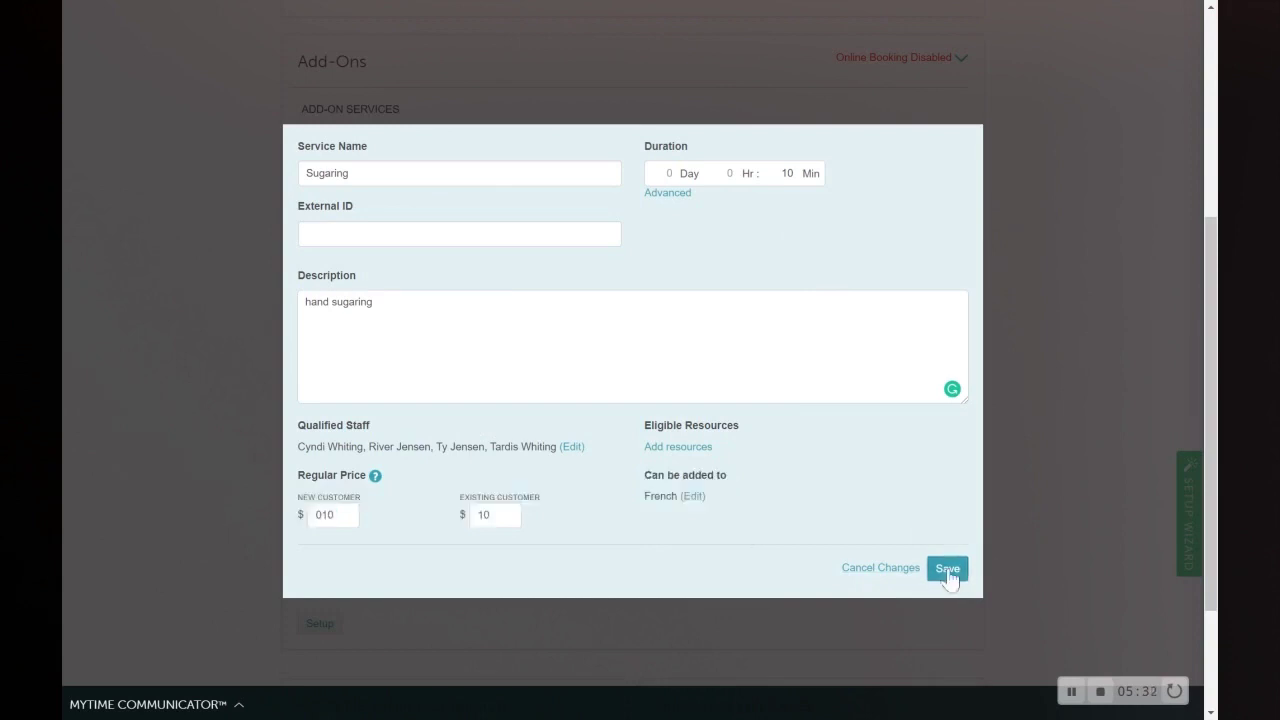
pyautogui.click(947, 569)
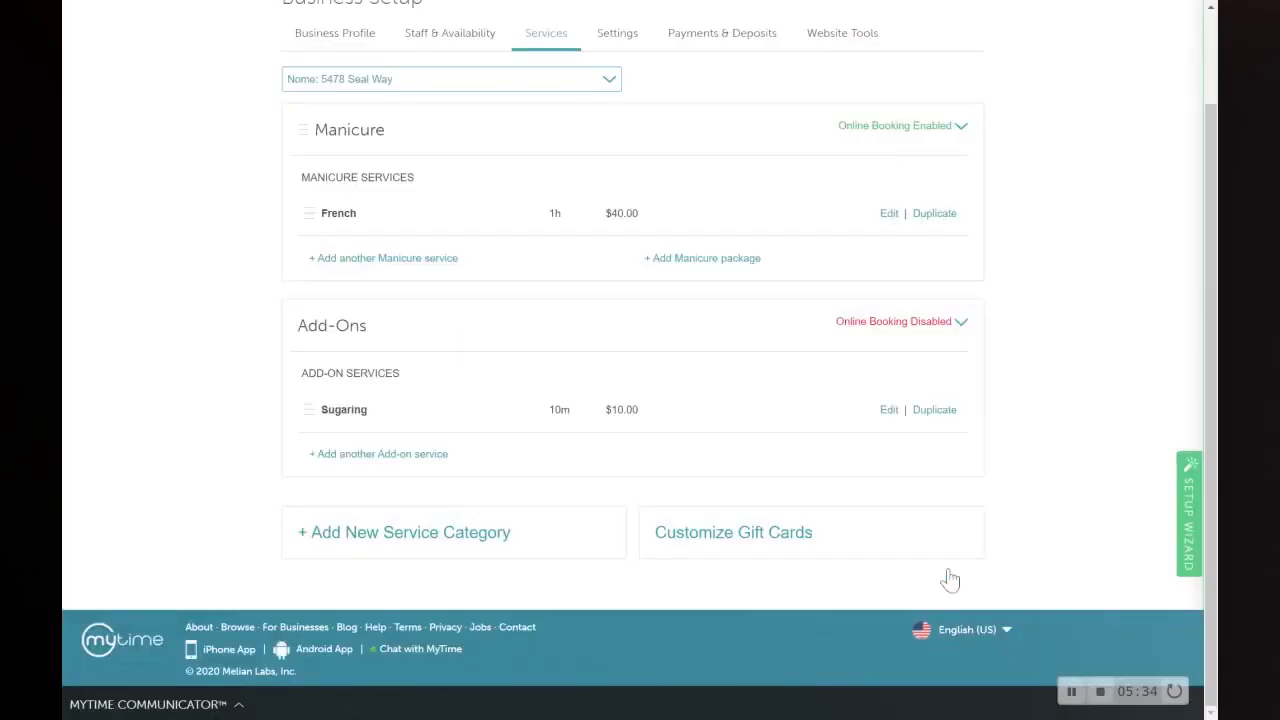
# Step: Enable online booking for the Add-Ons category
pyautogui.click(911, 326)
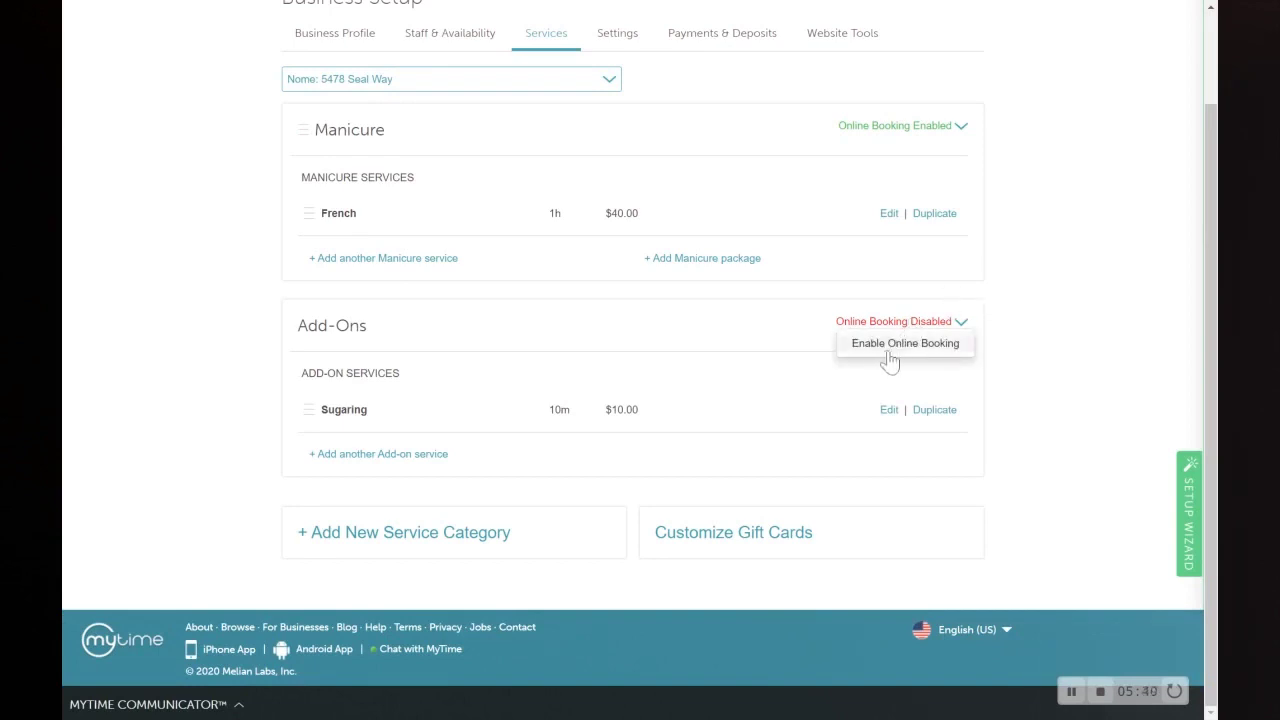
pyautogui.click(887, 352)
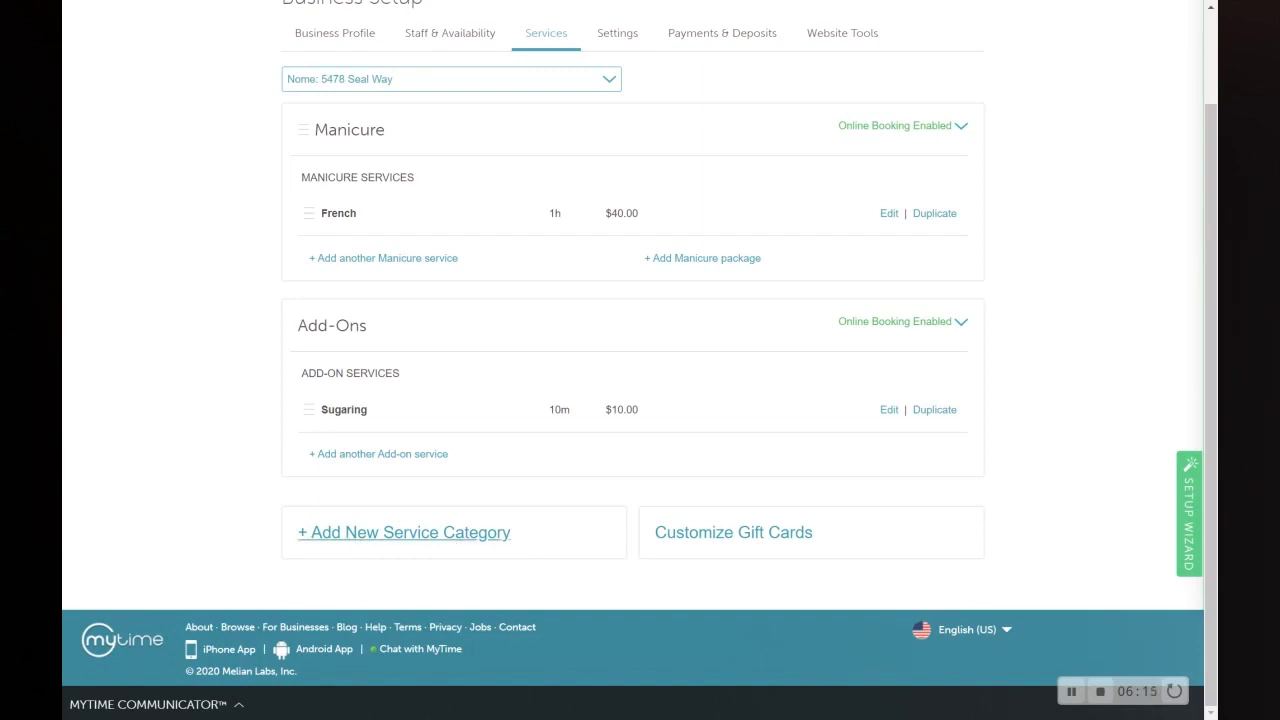
# Step: Add Hair Coloring from Health & Beauty as a new service category, leaving its first service without any setup
pyautogui.click(455, 544)
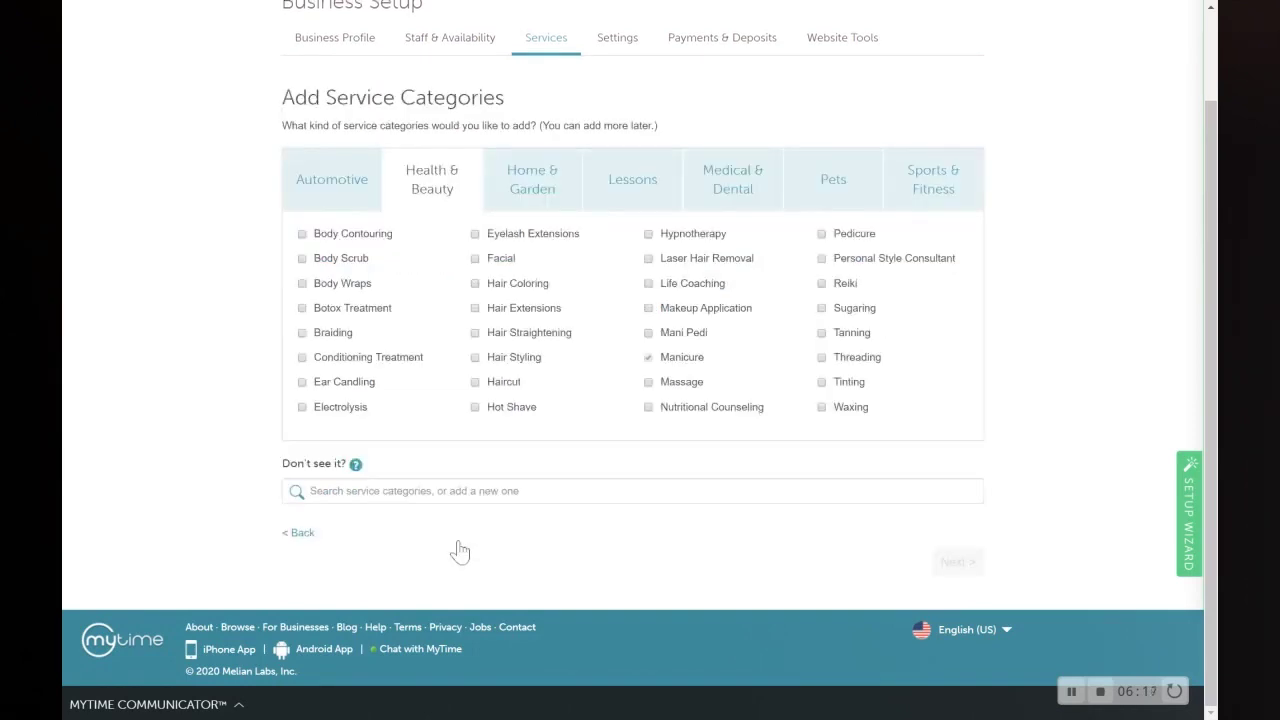
pyautogui.click(533, 290)
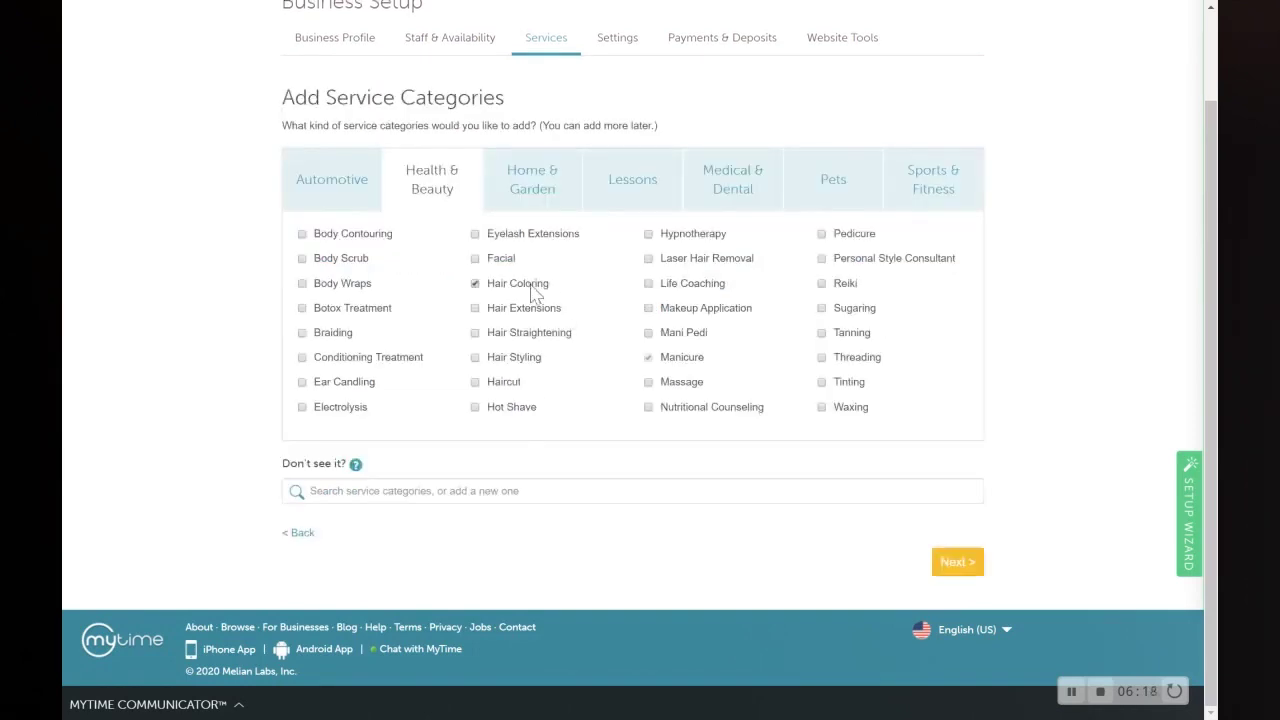
pyautogui.click(964, 566)
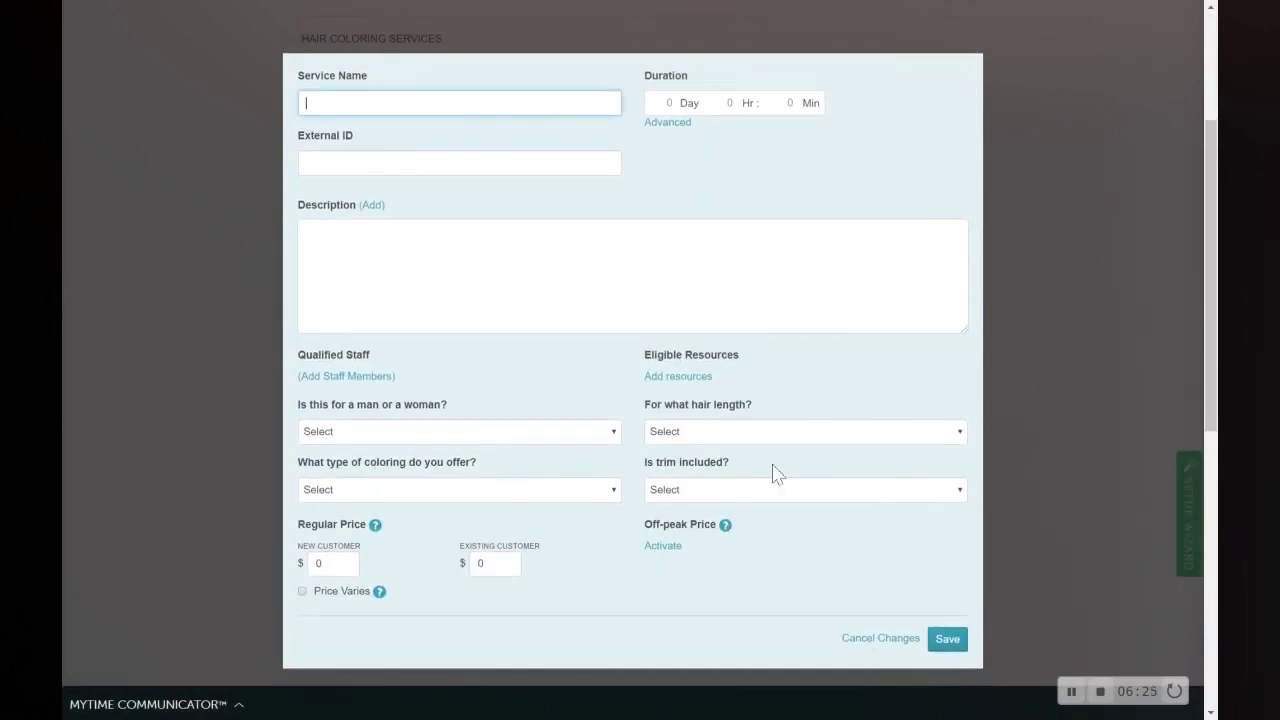
pyautogui.click(856, 642)
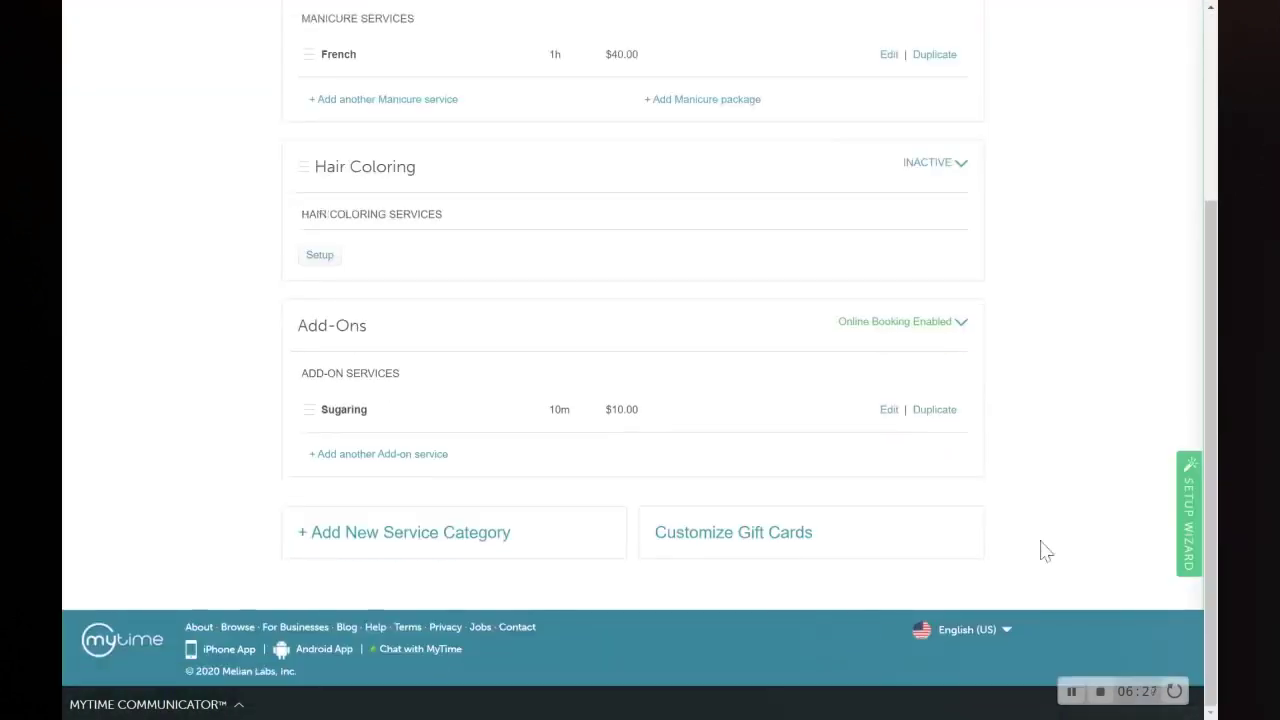
# Step: Review the status options of the inactive Hair Coloring category without changing anything
pyautogui.scroll(2, 1185, 425)
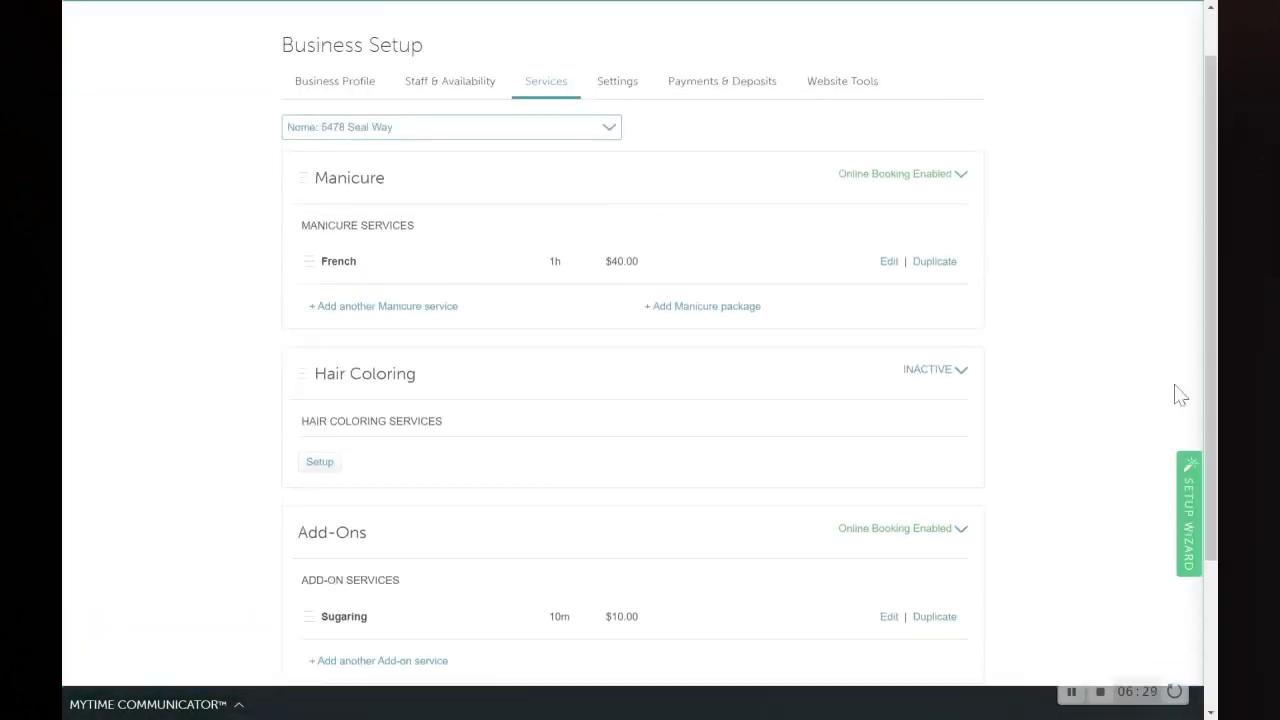
pyautogui.click(924, 374)
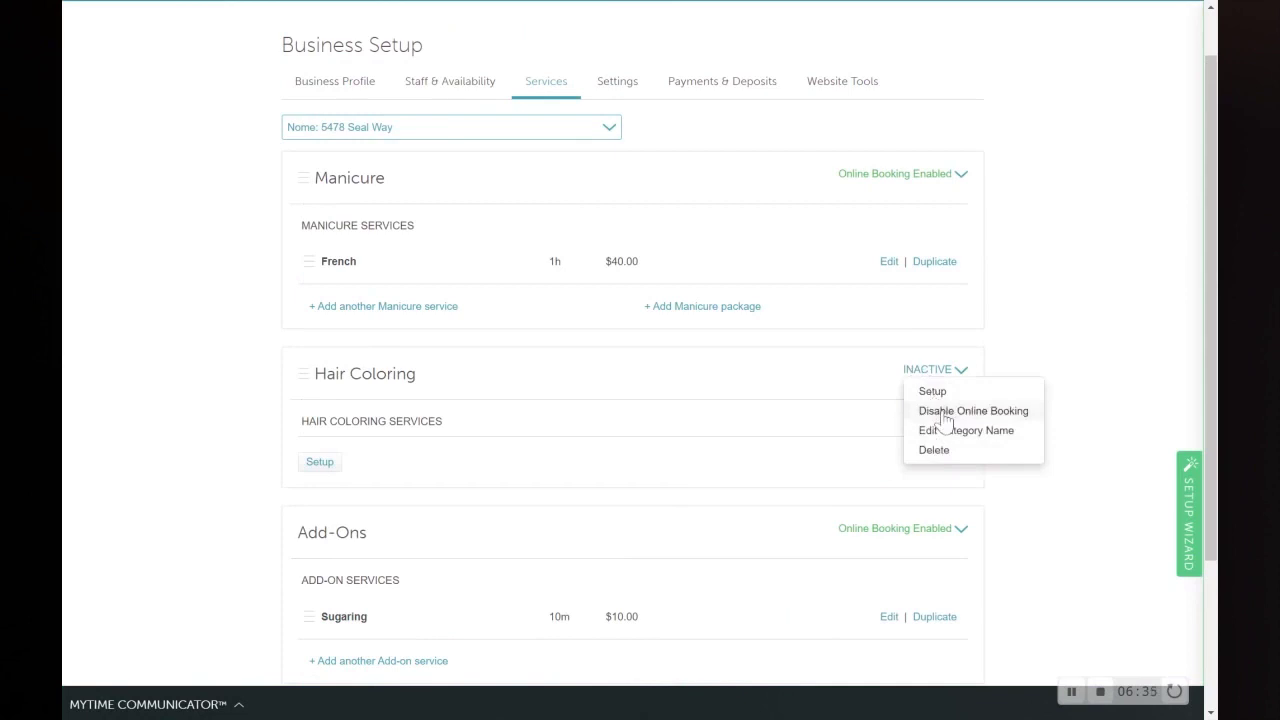
pyautogui.click(813, 352)
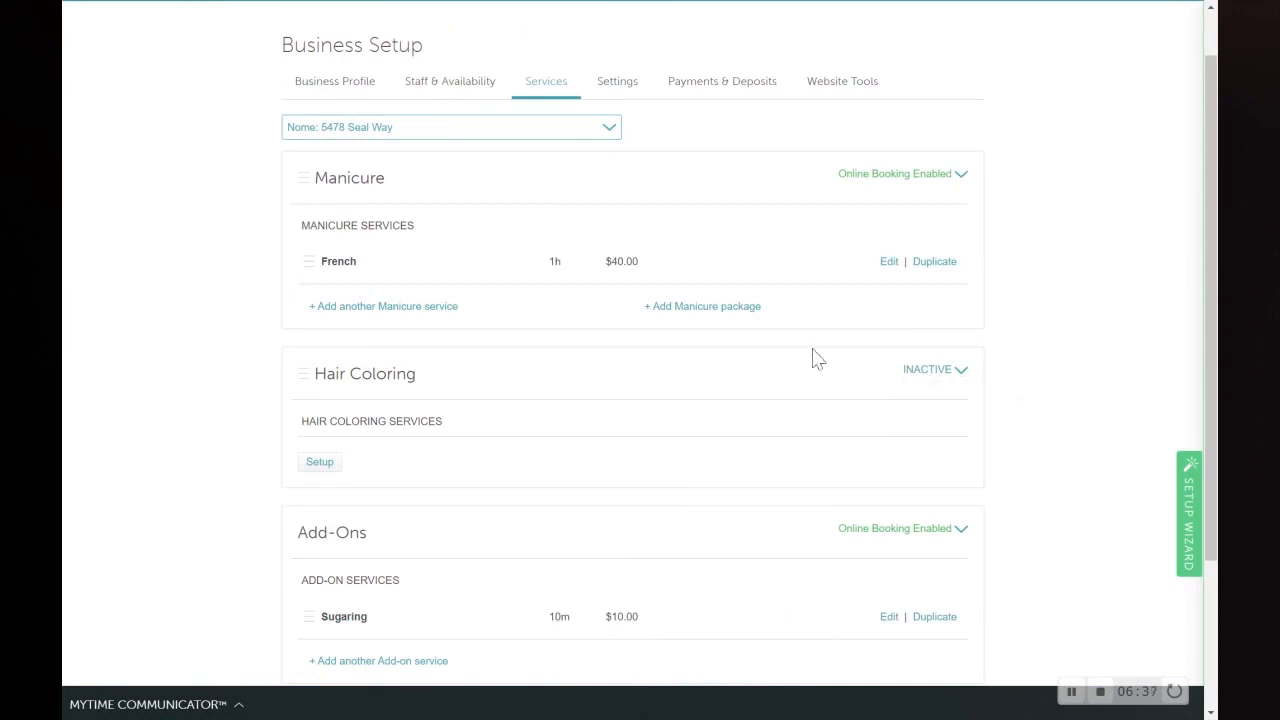